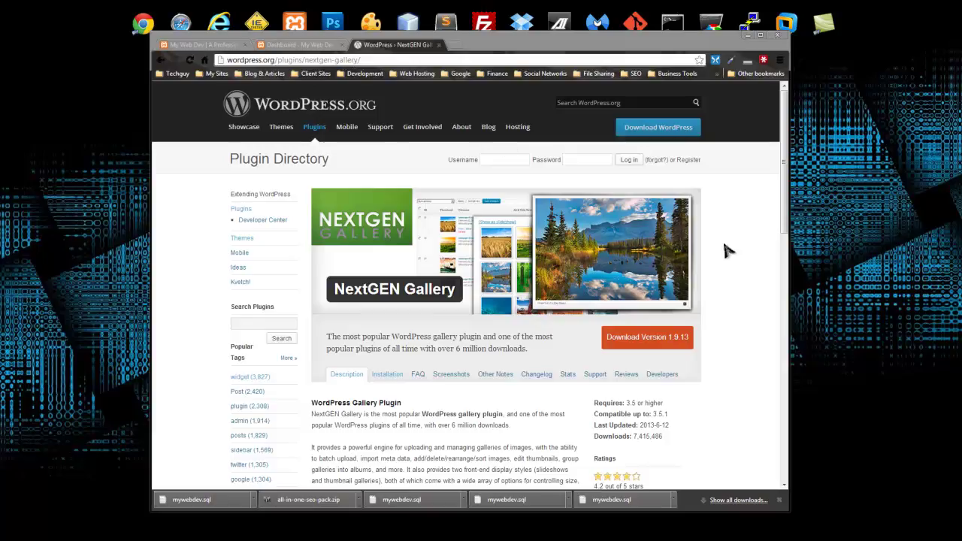
# Step: Review the NextGEN Gallery plugin's description, feature list, ratings and download figures on its plugin directory page
pyautogui.click(738, 225)
pyautogui.scroll(-3, 735, 224)
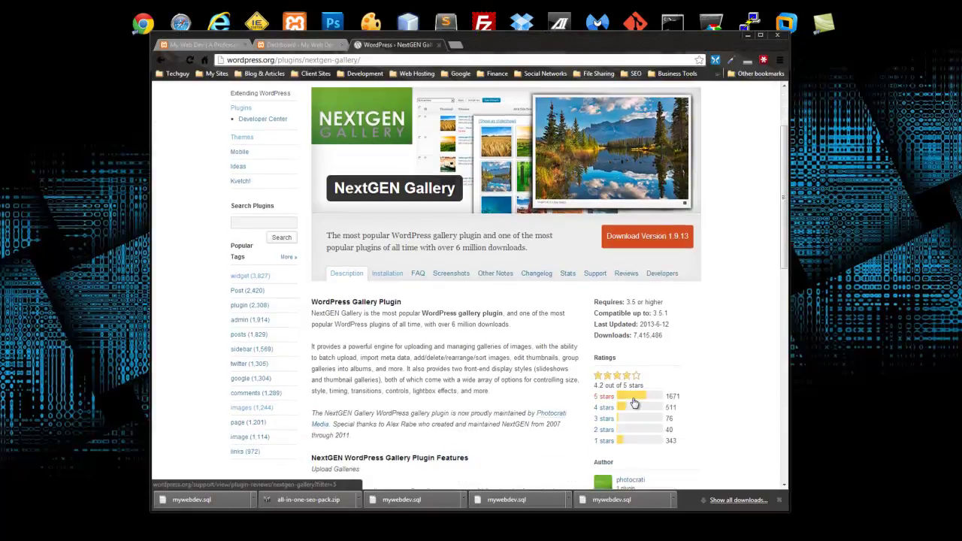
pyautogui.scroll(-1, 640, 401)
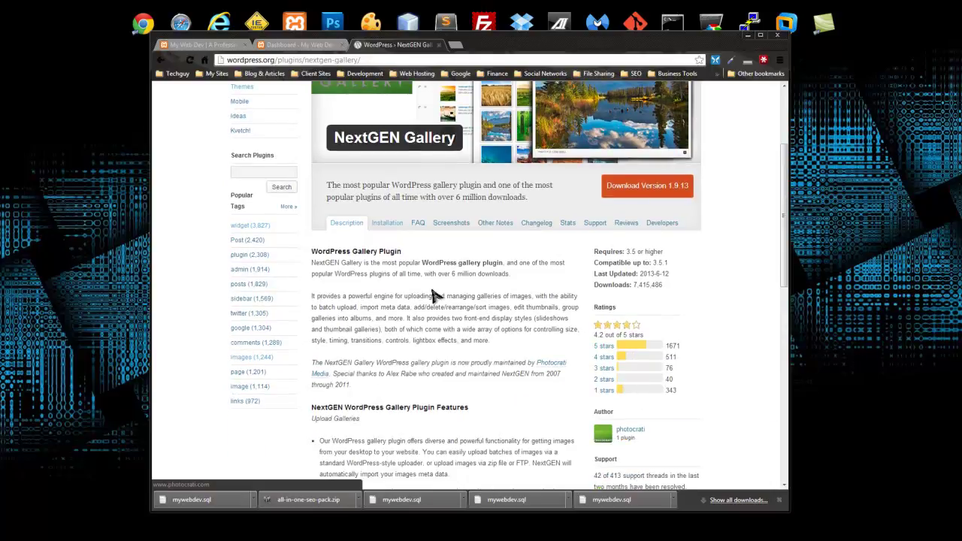
pyautogui.scroll(-1, 302, 297)
pyautogui.scroll(-3, 302, 298)
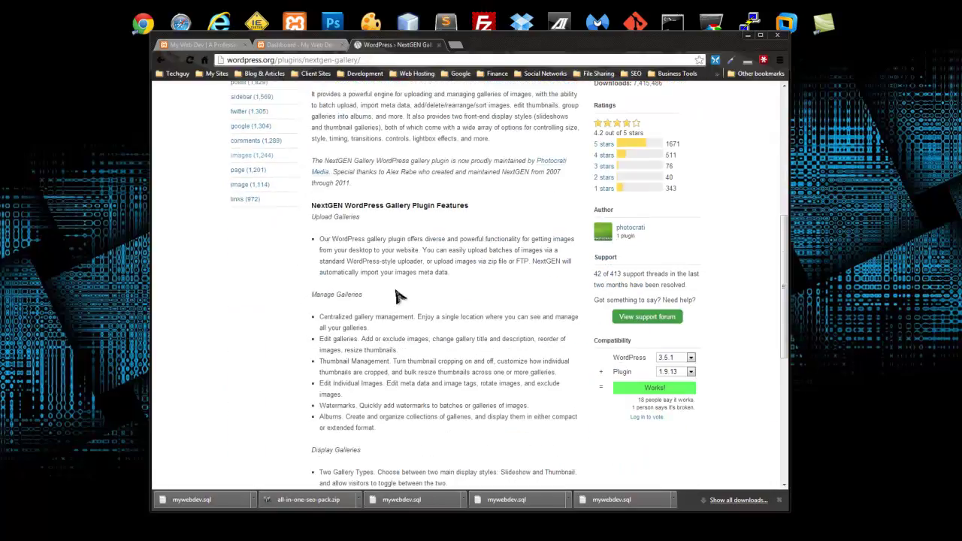
pyautogui.scroll(-3, 353, 289)
pyautogui.scroll(-4, 419, 321)
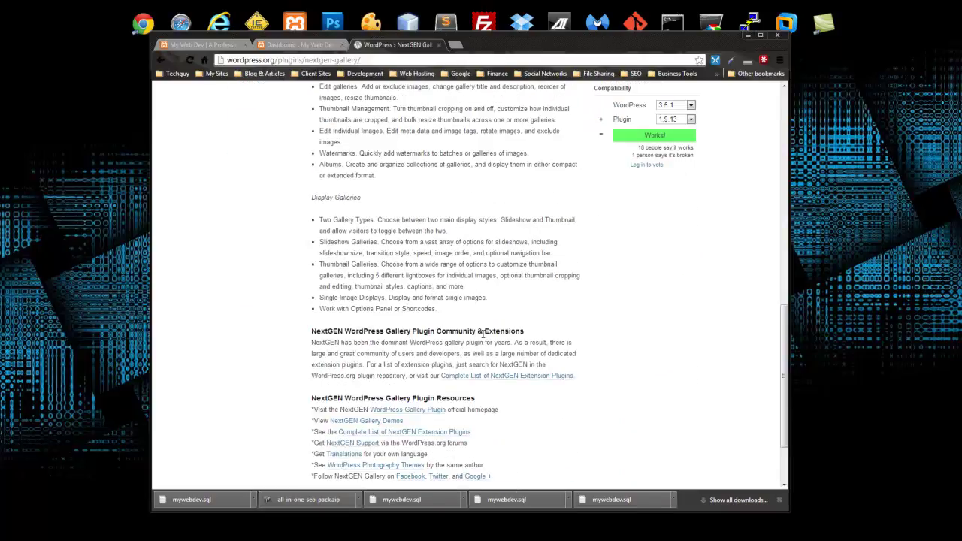
pyautogui.scroll(10, 484, 338)
pyautogui.scroll(2, 484, 332)
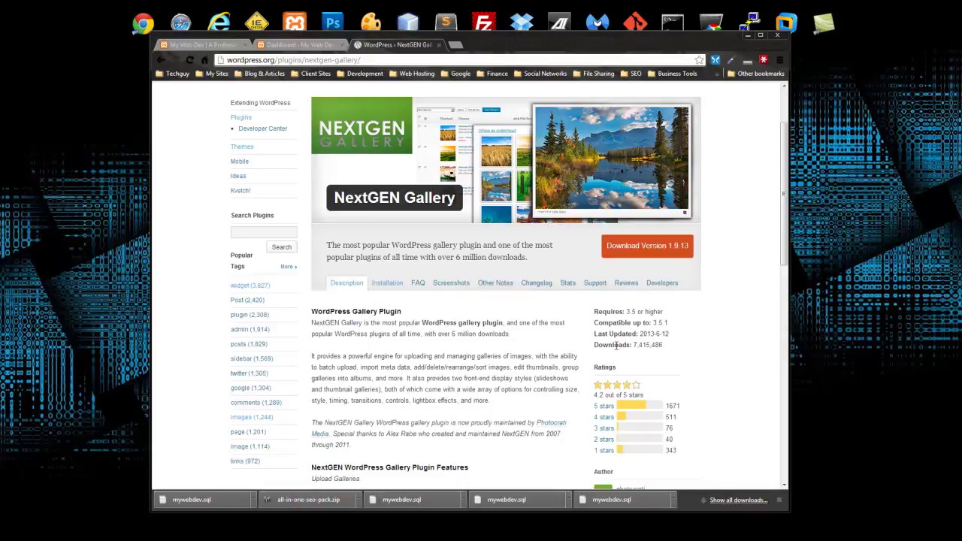
pyautogui.moveTo(664, 346); pyautogui.dragTo(628, 342)
pyautogui.click(453, 334)
# Step: View the plugin's installation instructions and download version 1.9.13 as a zip file into the Downloads folder
pyautogui.click(385, 284)
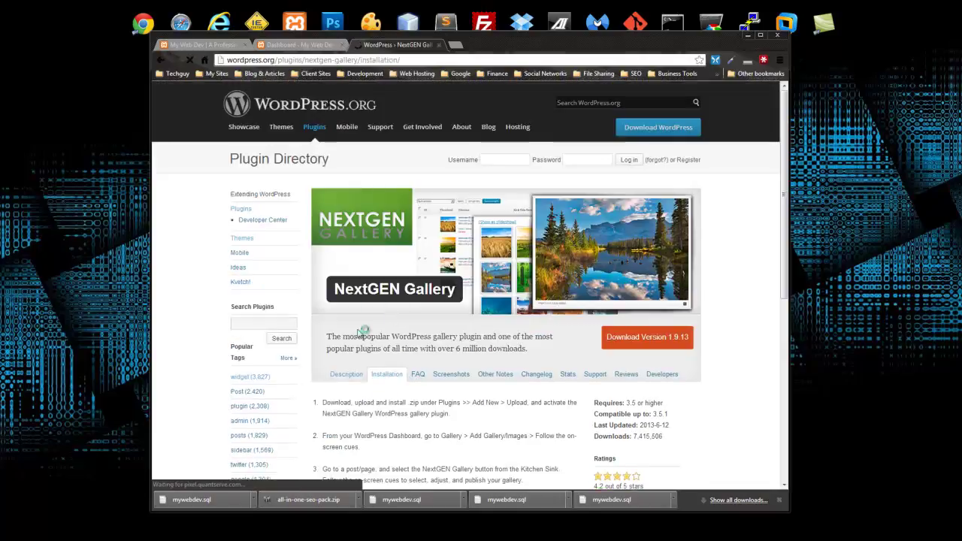
pyautogui.scroll(-3, 361, 322)
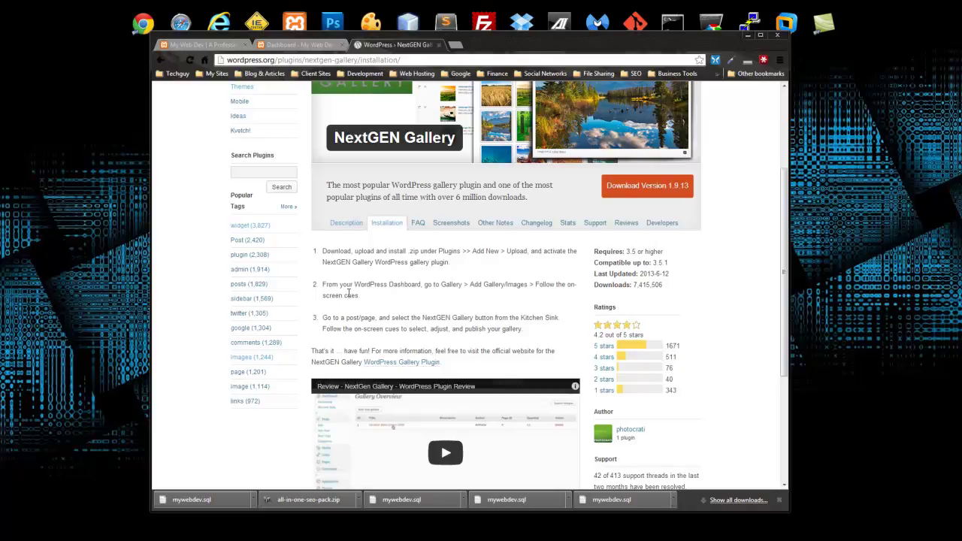
pyautogui.scroll(1, 349, 293)
pyautogui.scroll(1, 348, 296)
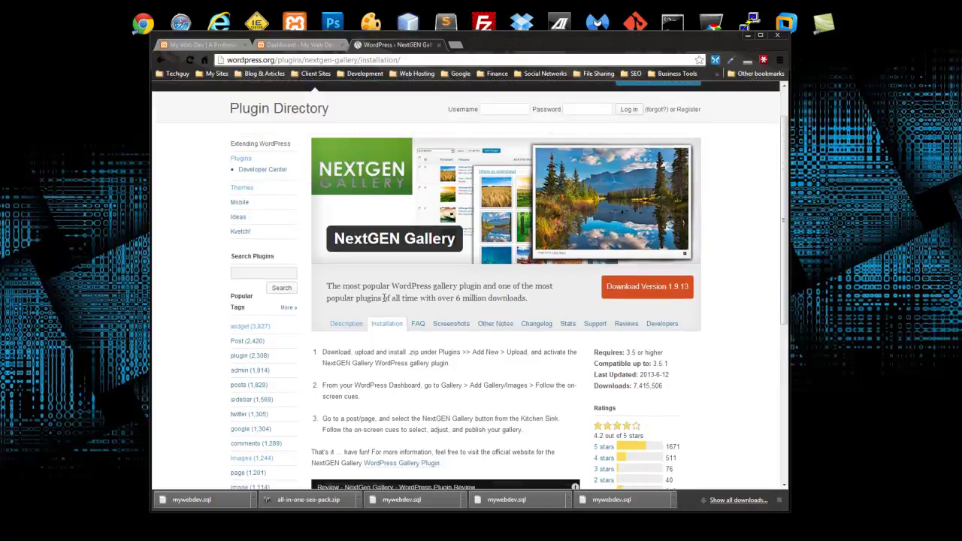
pyautogui.click(629, 294)
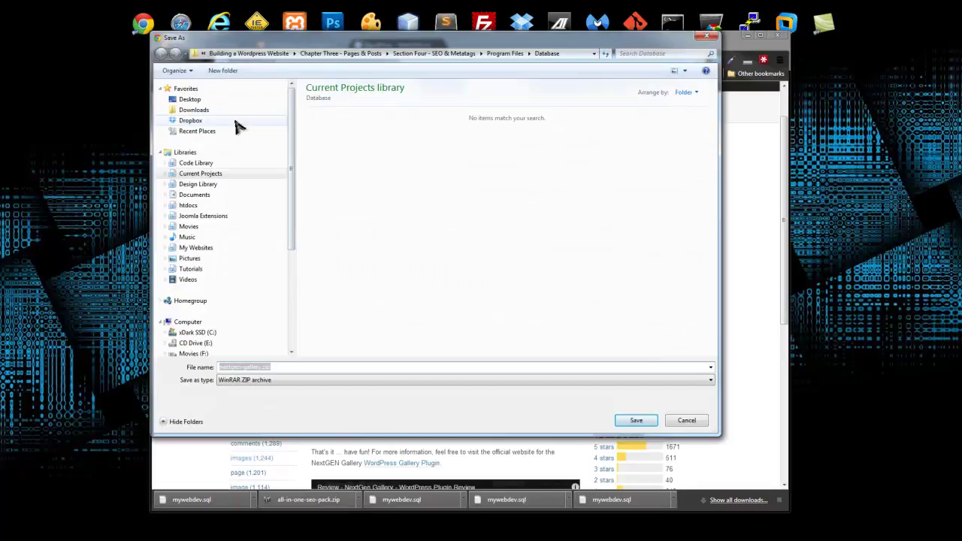
pyautogui.click(196, 110)
pyautogui.click(637, 421)
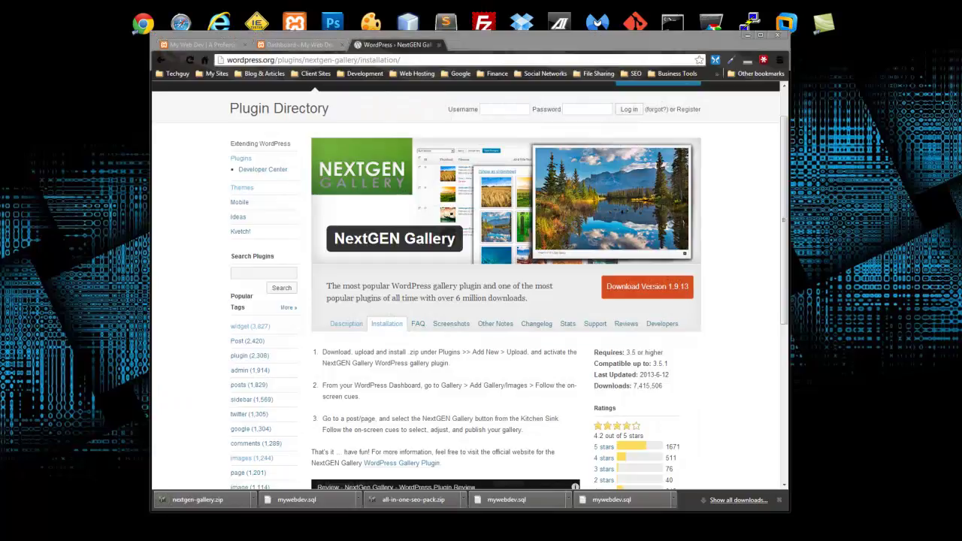
# Step: In Windows Explorer, open the htdocs/mywebdev/wp-content/plugins folder and place its window beside the browser page
pyautogui.press('super+e')
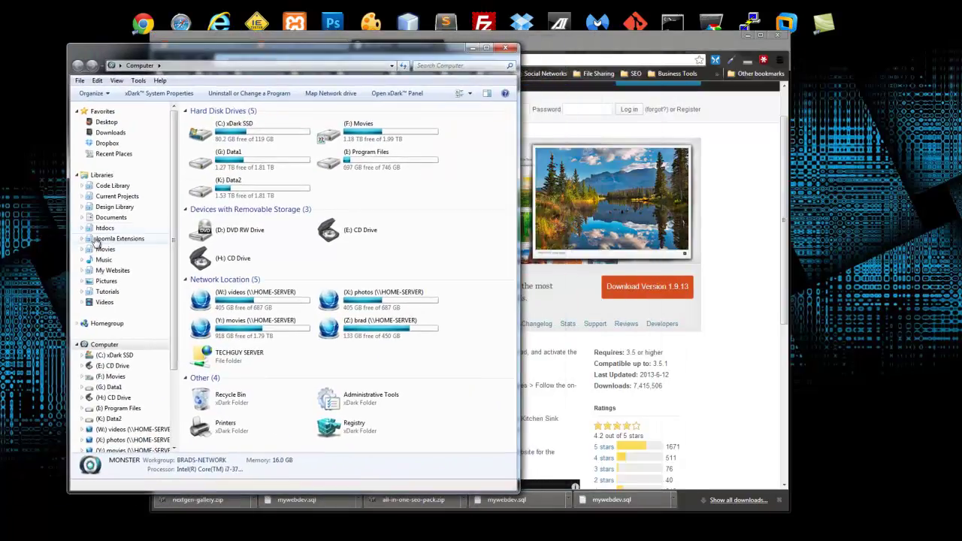
pyautogui.click(105, 228)
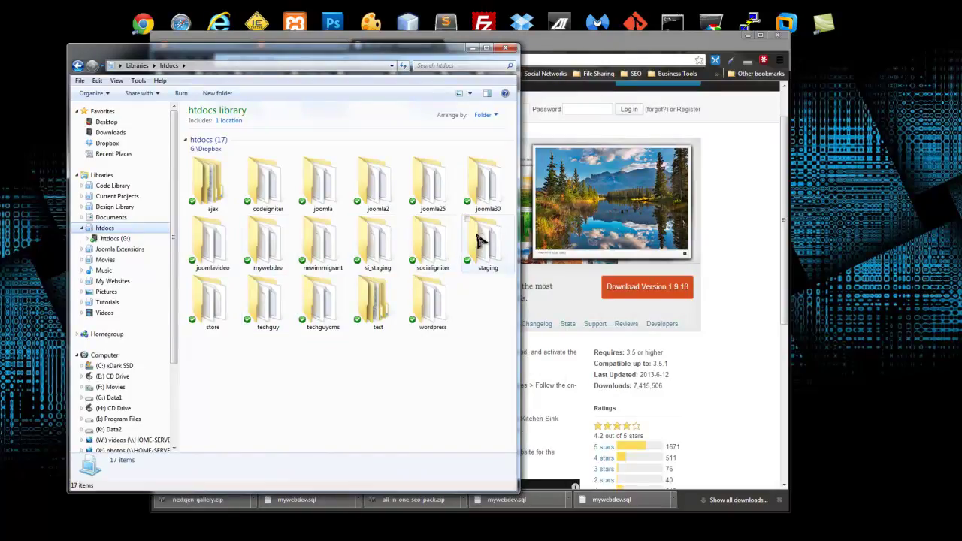
pyautogui.doubleClick(270, 239)
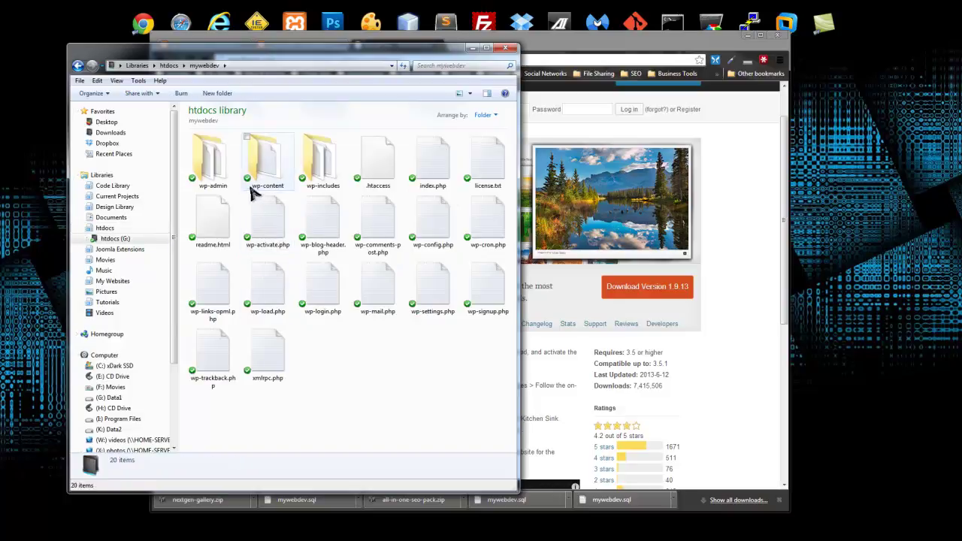
pyautogui.doubleClick(264, 169)
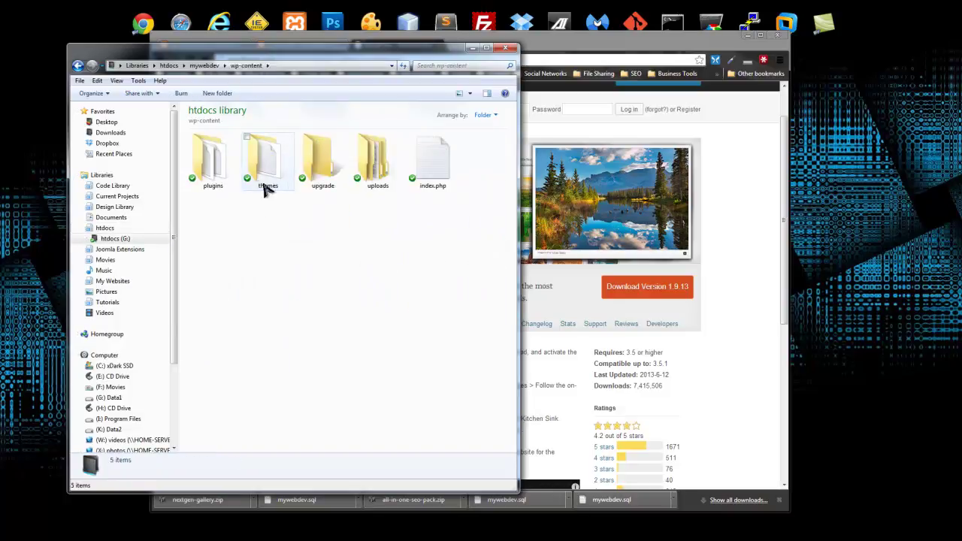
pyautogui.doubleClick(218, 172)
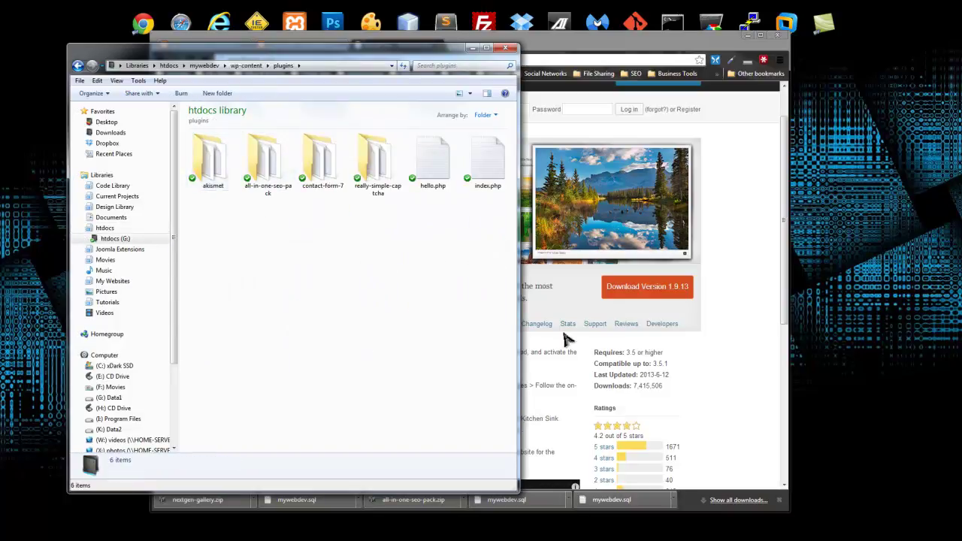
pyautogui.moveTo(359, 54); pyautogui.dragTo(308, 45)
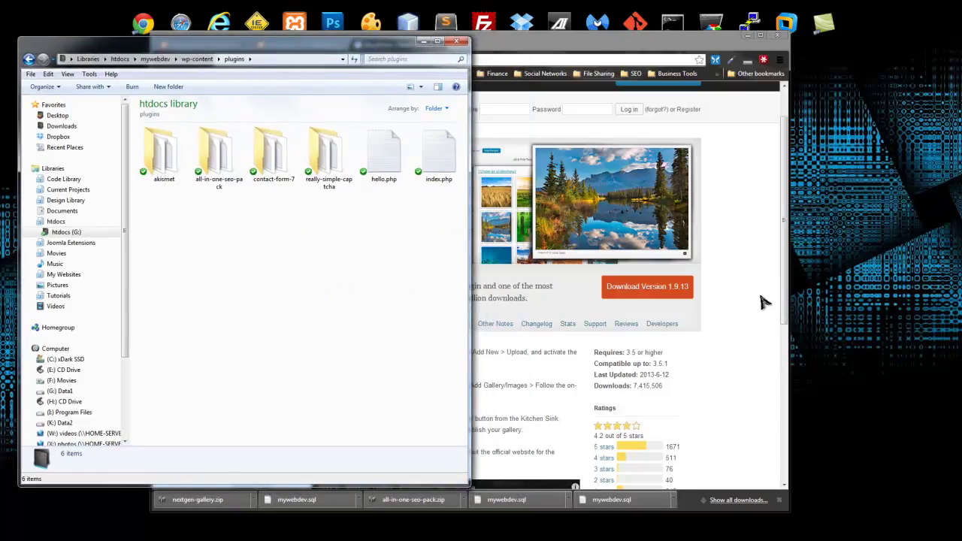
# Step: Open the downloaded nextgen-gallery.zip in WinRAR, extract its nextgen-gallery folder into the site's plugins folder, and close the archive
pyautogui.click(409, 401)
pyautogui.click(257, 500)
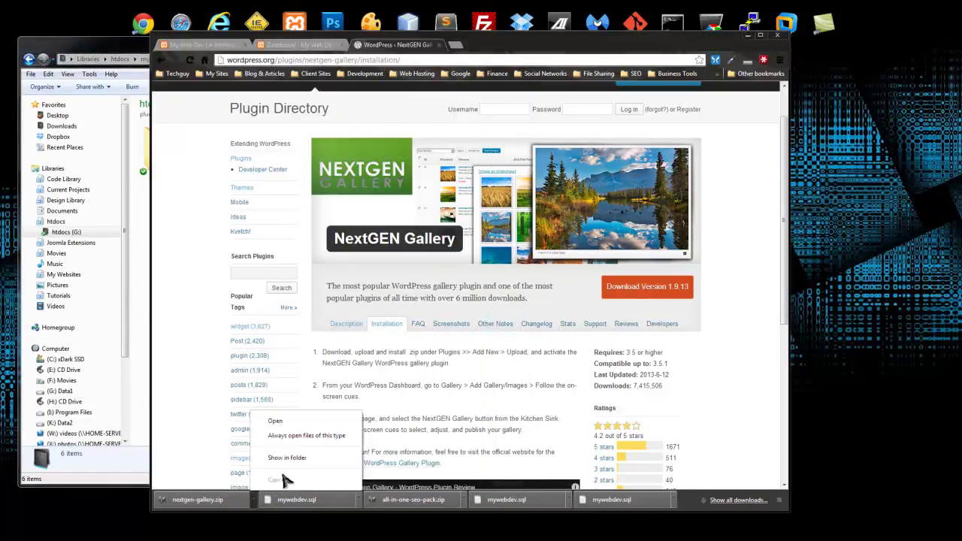
pyautogui.click(275, 421)
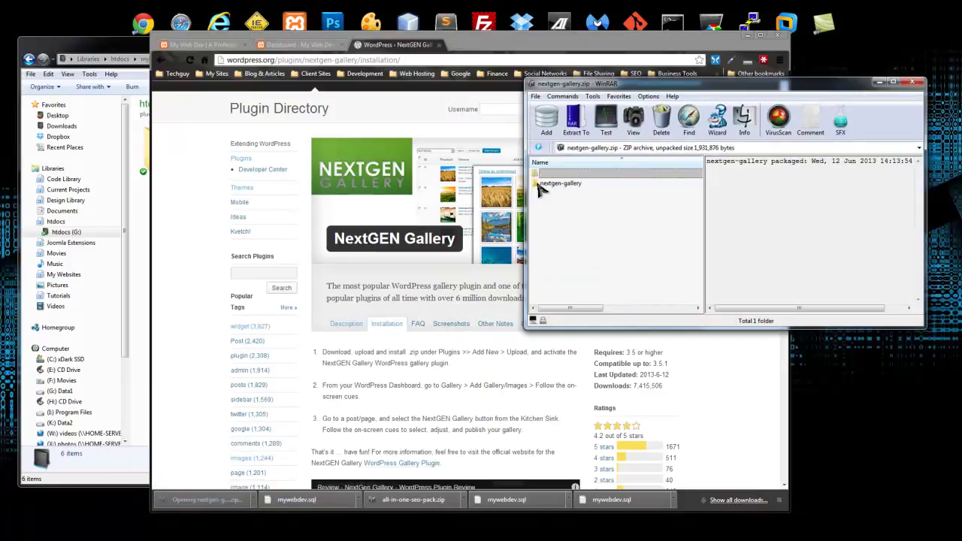
pyautogui.click(149, 83)
pyautogui.click(564, 186)
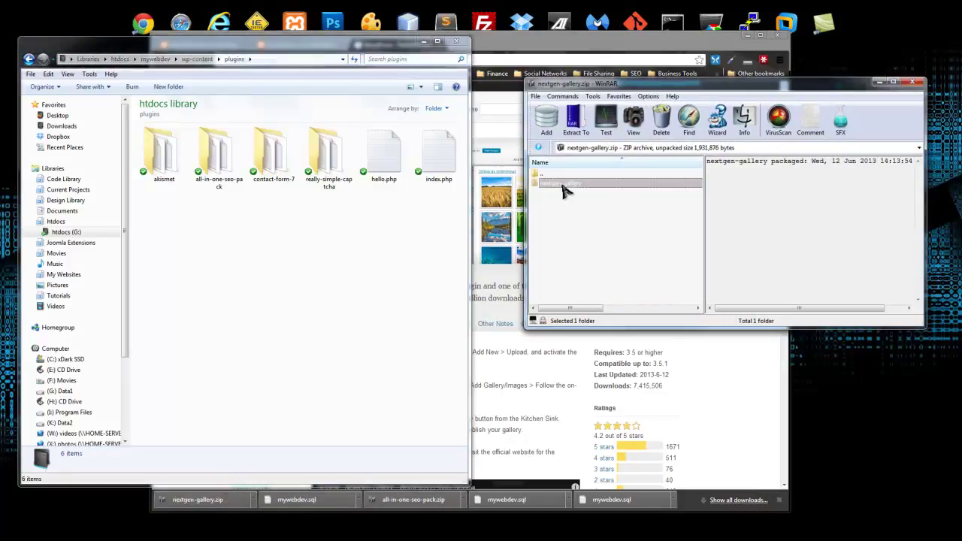
pyautogui.moveTo(571, 183); pyautogui.dragTo(346, 214)
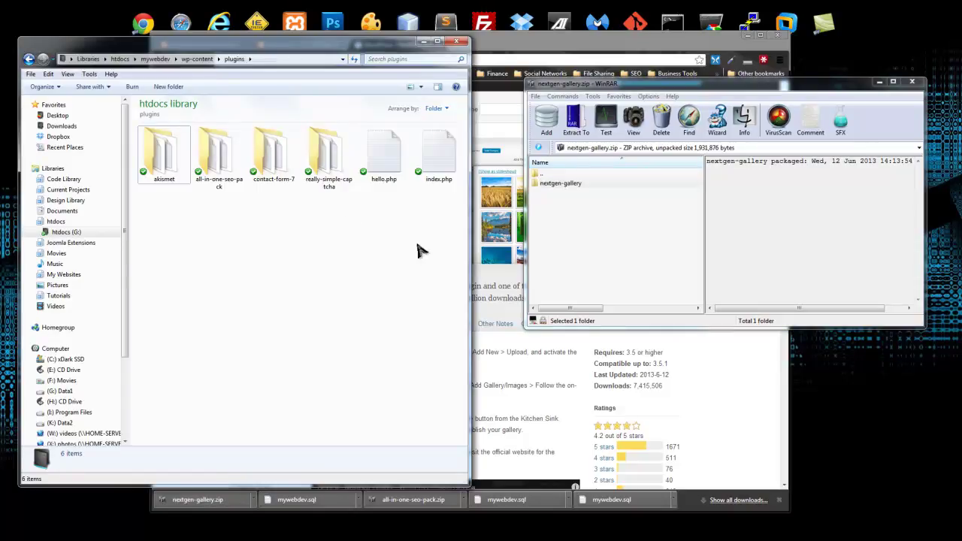
pyautogui.click(912, 81)
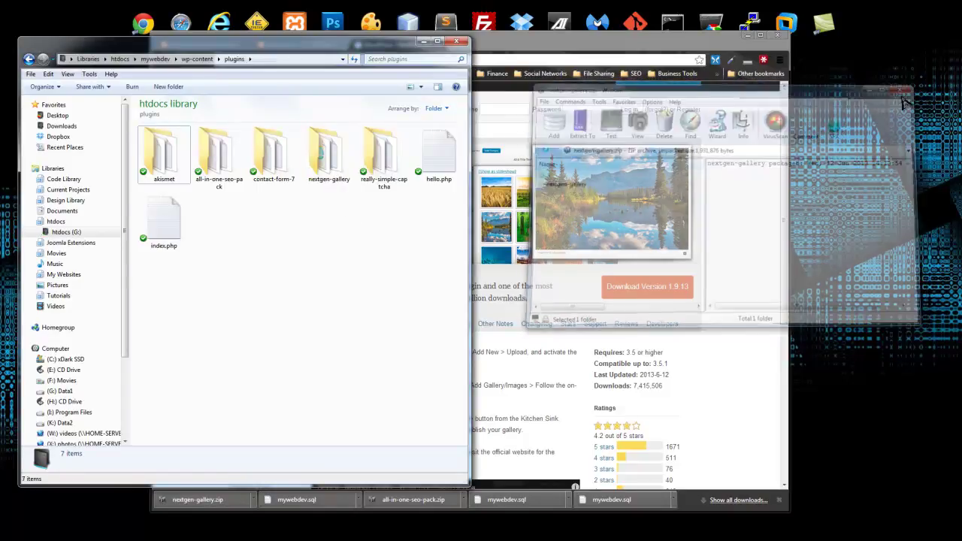
# Step: Return to the site's WordPress dashboard in the browser and activate the NextGEN Gallery plugin
pyautogui.click(558, 49)
pyautogui.click(220, 46)
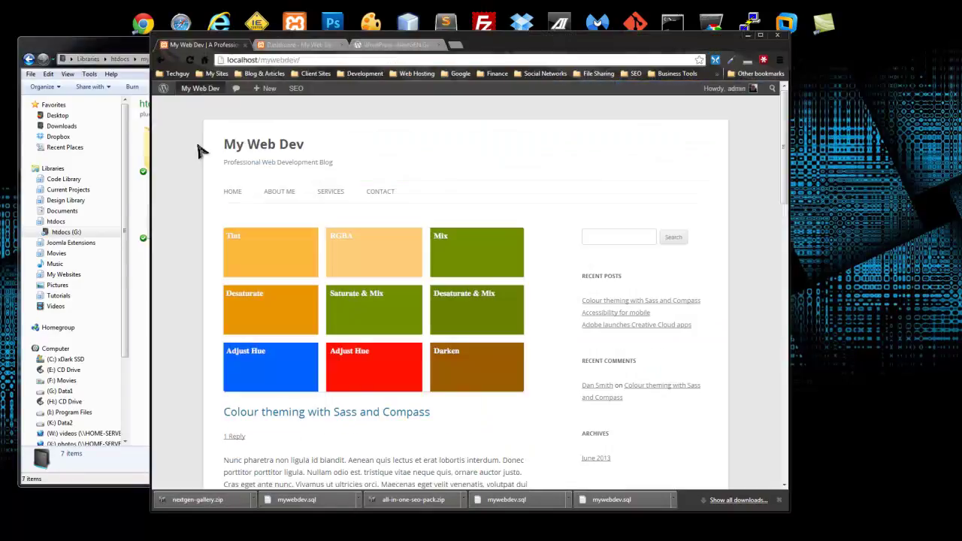
pyautogui.click(289, 45)
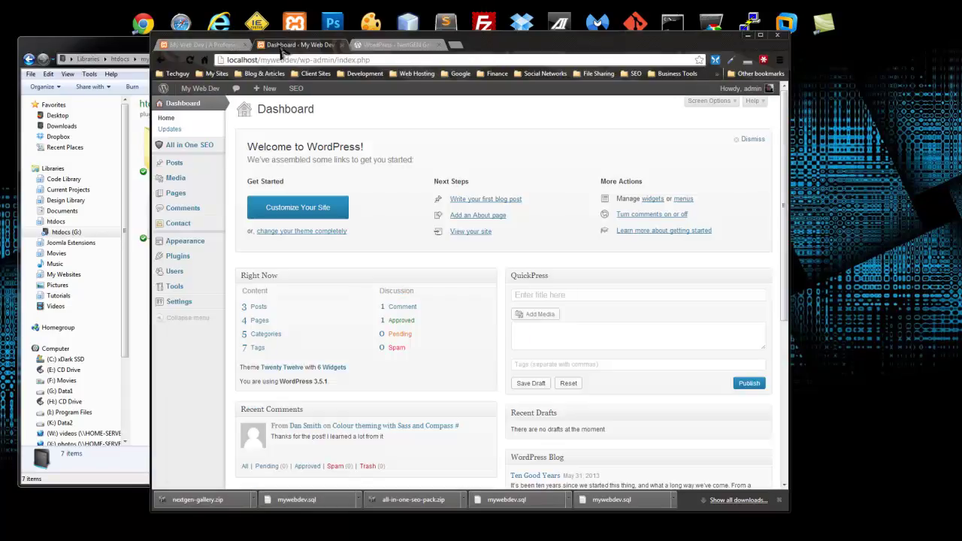
pyautogui.click(178, 257)
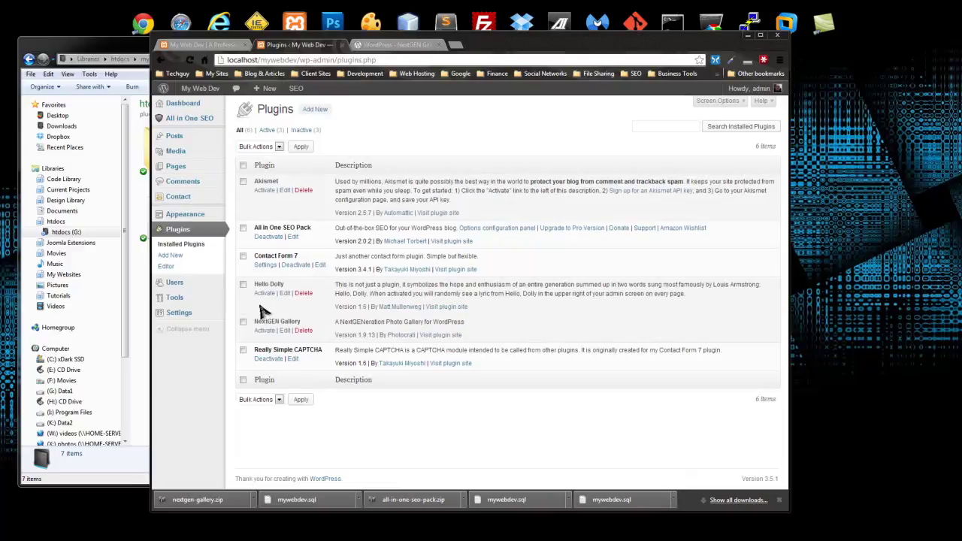
pyautogui.click(267, 336)
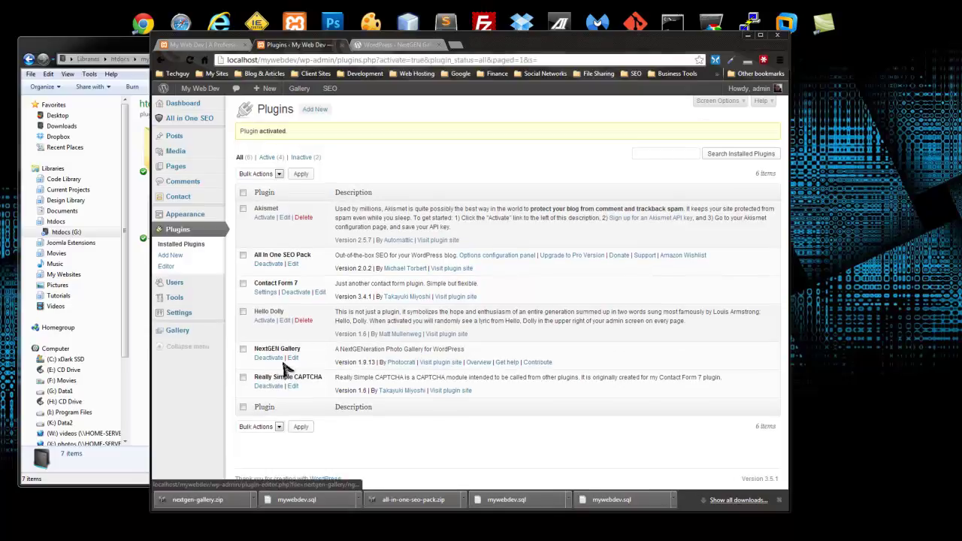
# Step: Open the NextGEN Gallery overview page and look through its news, related plugins and server settings
pyautogui.moveTo(188, 331)
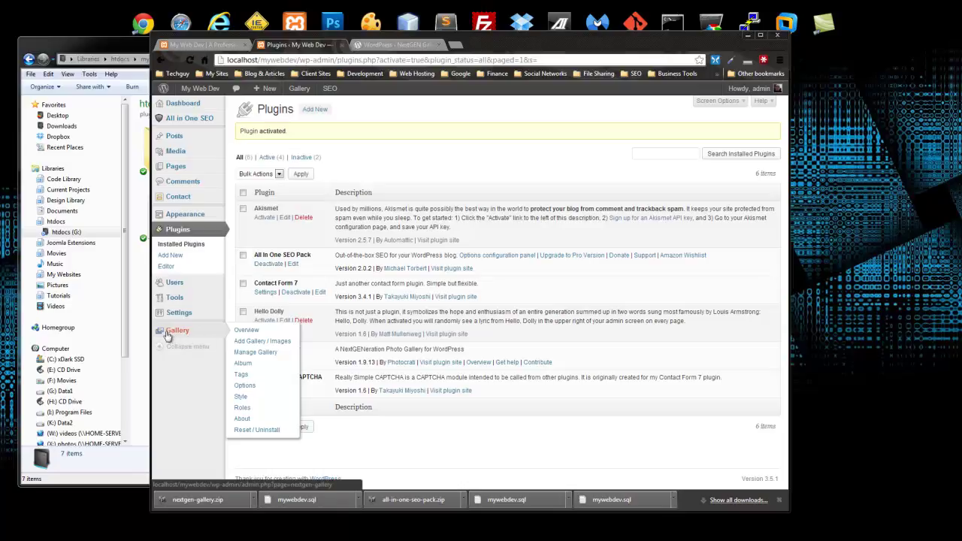
pyautogui.click(252, 332)
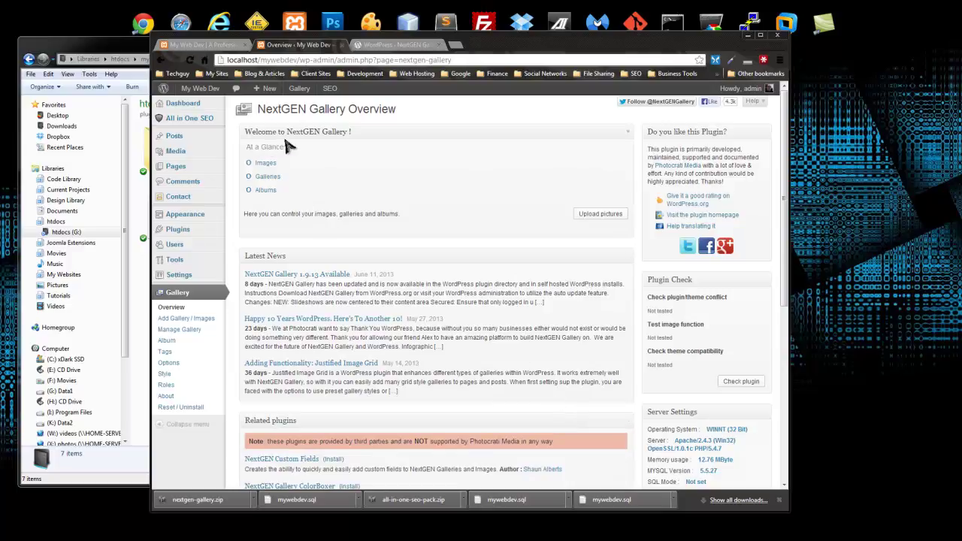
pyautogui.scroll(-3, 306, 187)
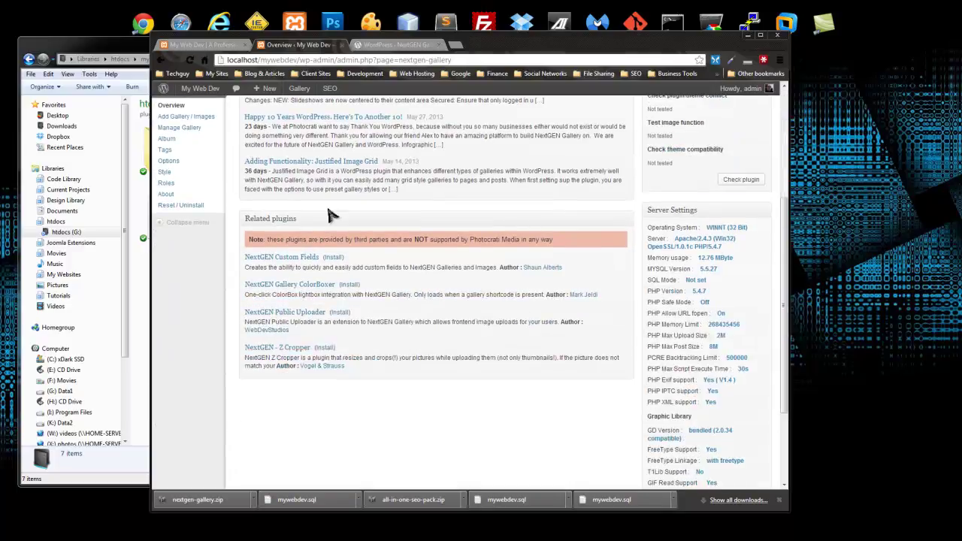
pyautogui.scroll(3, 314, 188)
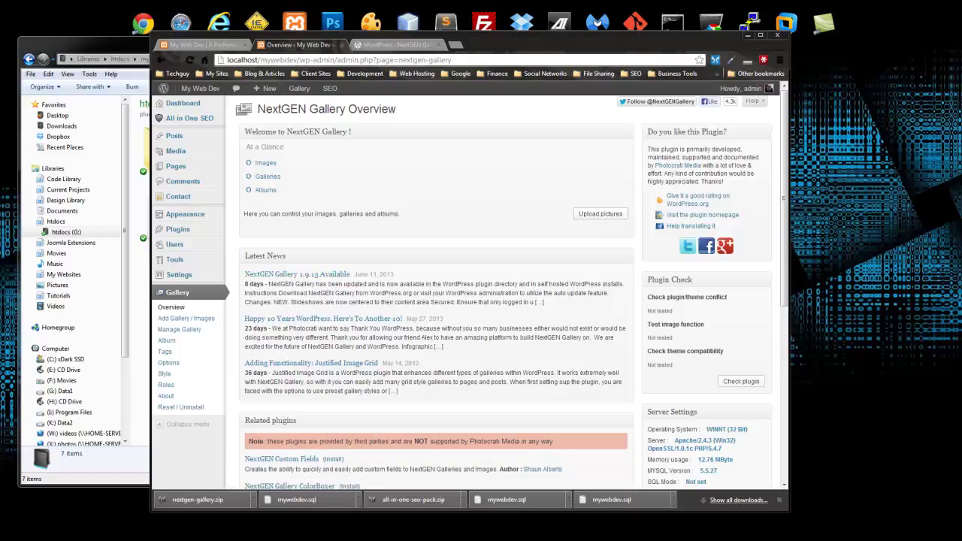
pyautogui.press('F5')
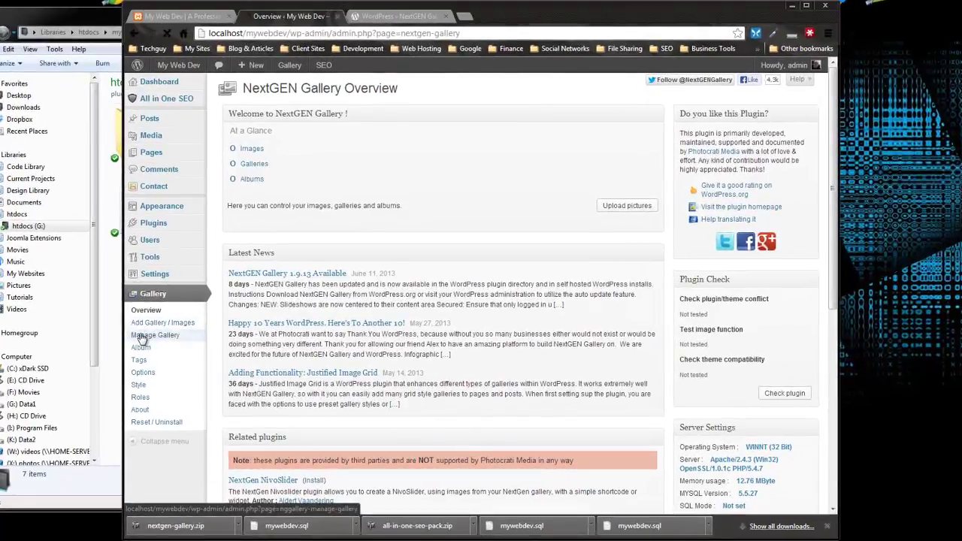
# Step: Add a new NextGEN gallery named "Latest Work"
pyautogui.click(159, 323)
pyautogui.click(412, 152)
pyautogui.write('L')
pyautogui.click(397, 164)
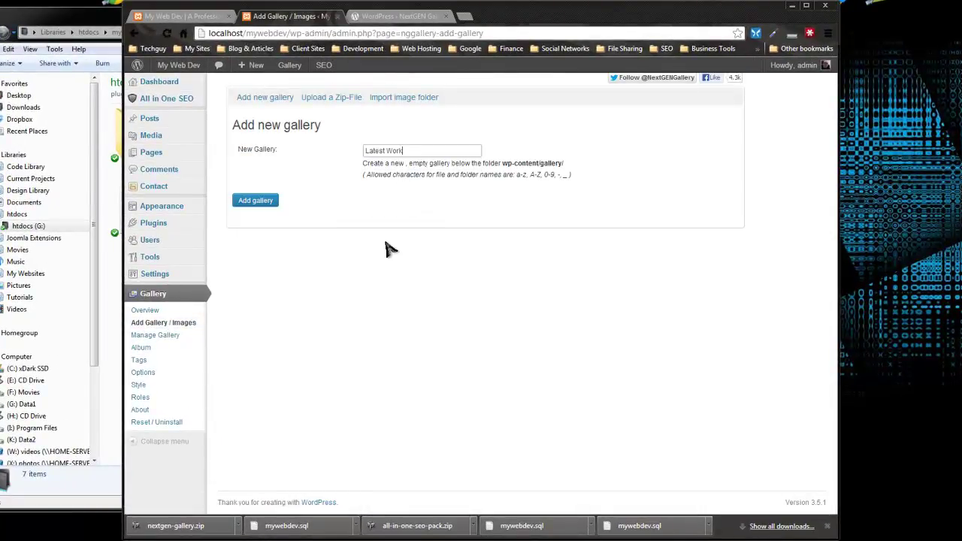
pyautogui.click(268, 204)
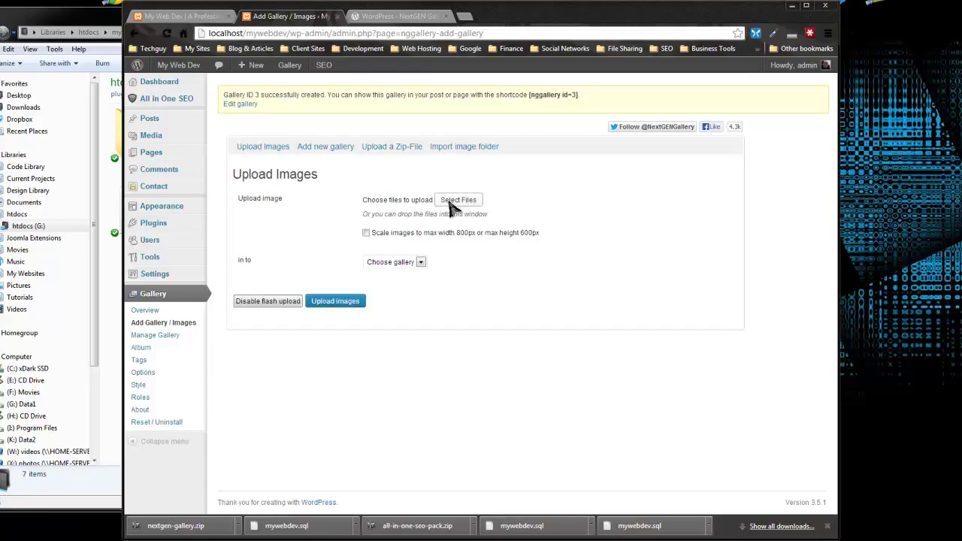
# Step: Upload b_am.jpg, p_aca.jpg, p_access.jpg, p_af.jpg and p_amon.jpg from the Portfolio Thumbs folder into the "Latest Work" gallery
pyautogui.click(455, 200)
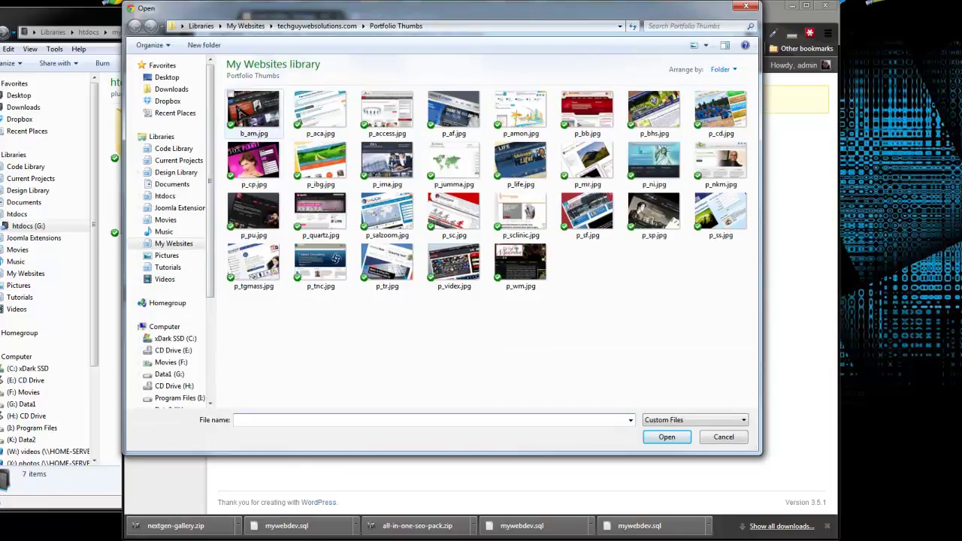
pyautogui.click(250, 113)
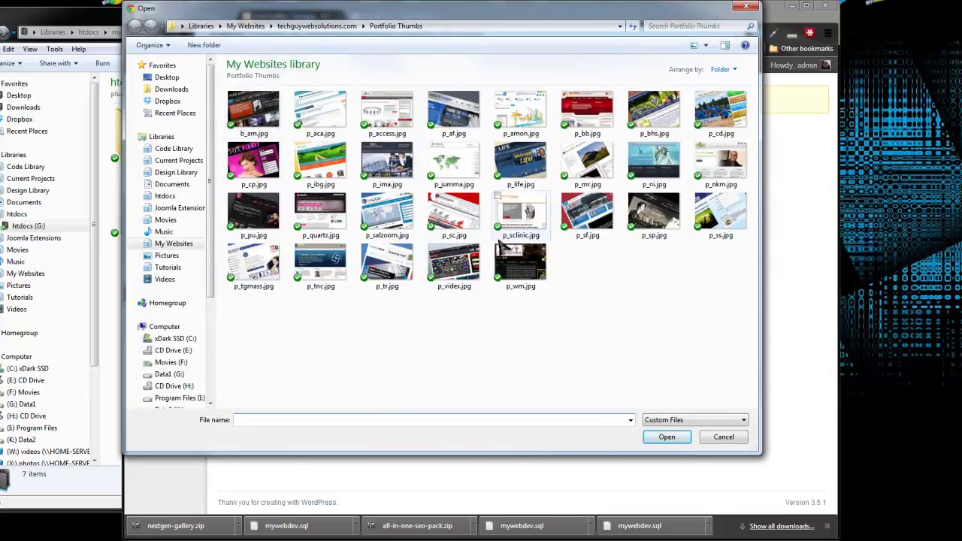
pyautogui.keyDown('shift'); pyautogui.click(453, 113); pyautogui.keyUp('shift')
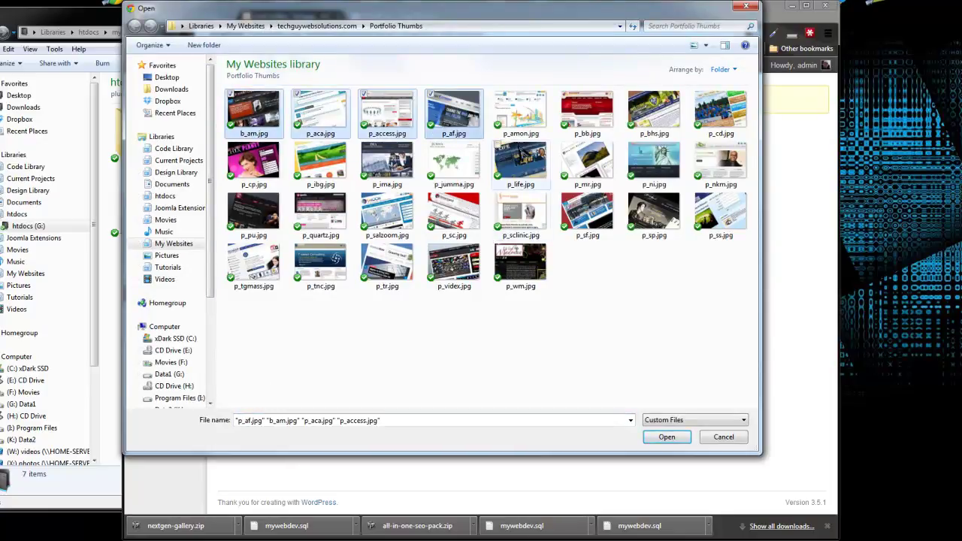
pyautogui.keyDown('shift'); pyautogui.click(520, 113); pyautogui.keyUp('shift')
pyautogui.click(668, 438)
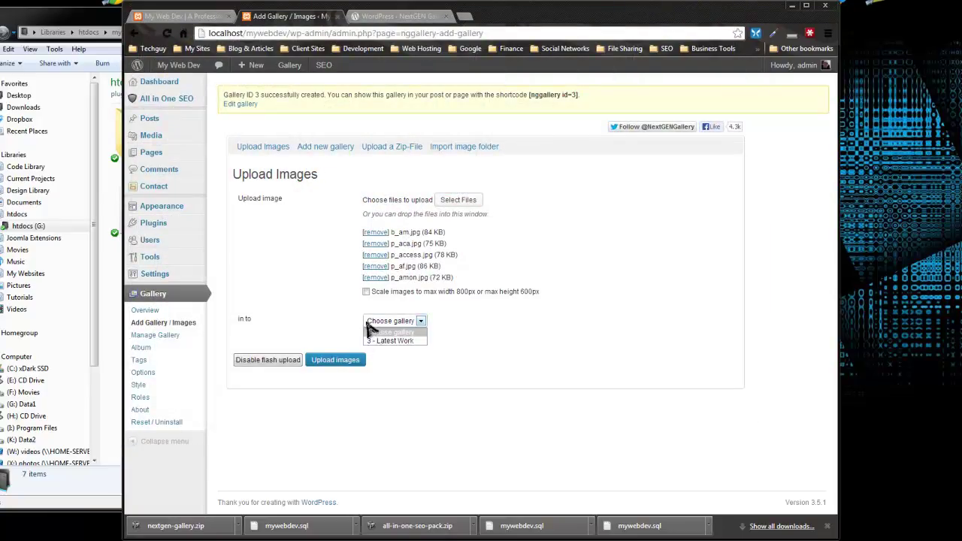
pyautogui.click(401, 342)
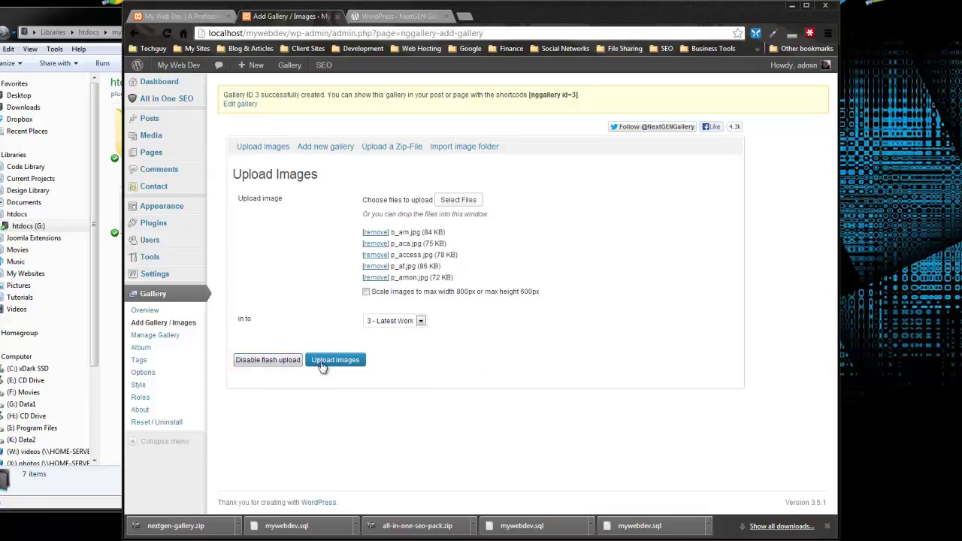
pyautogui.click(340, 362)
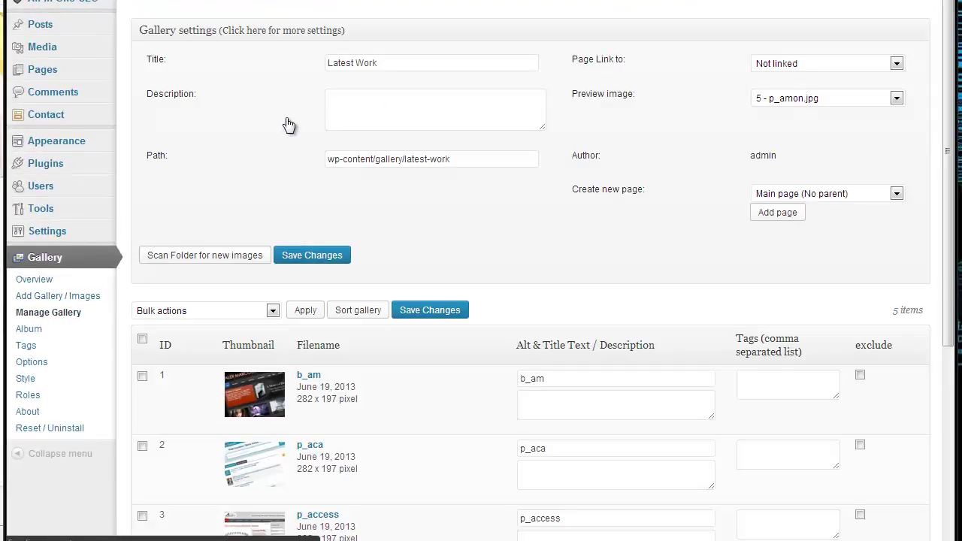
# Step: Change the alt and title text of the b_am image to "Website 1"
pyautogui.scroll(-4, 289, 128)
pyautogui.click(569, 114)
pyautogui.click(557, 87)
pyautogui.moveTo(563, 83); pyautogui.dragTo(519, 80)
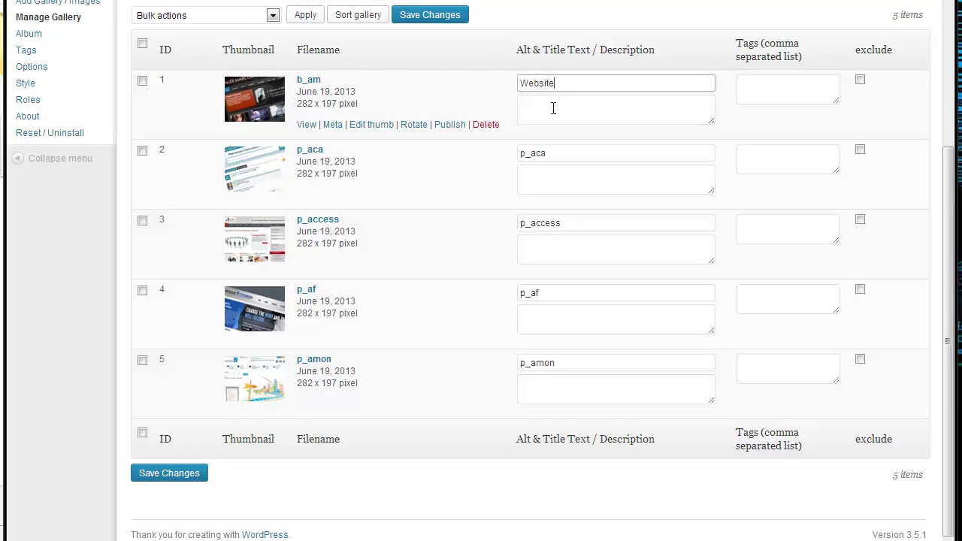
# Step: Copy the title "Website 1" over the titles of the p_aca, p_access, p_af and p_amon images
pyautogui.moveTo(564, 83); pyautogui.dragTo(495, 79)
pyautogui.hotkey('ctrl', 'c')
pyautogui.moveTo(553, 154); pyautogui.dragTo(518, 194)
pyautogui.hotkey('ctrl', 'v')
pyautogui.moveTo(560, 223); pyautogui.dragTo(526, 222)
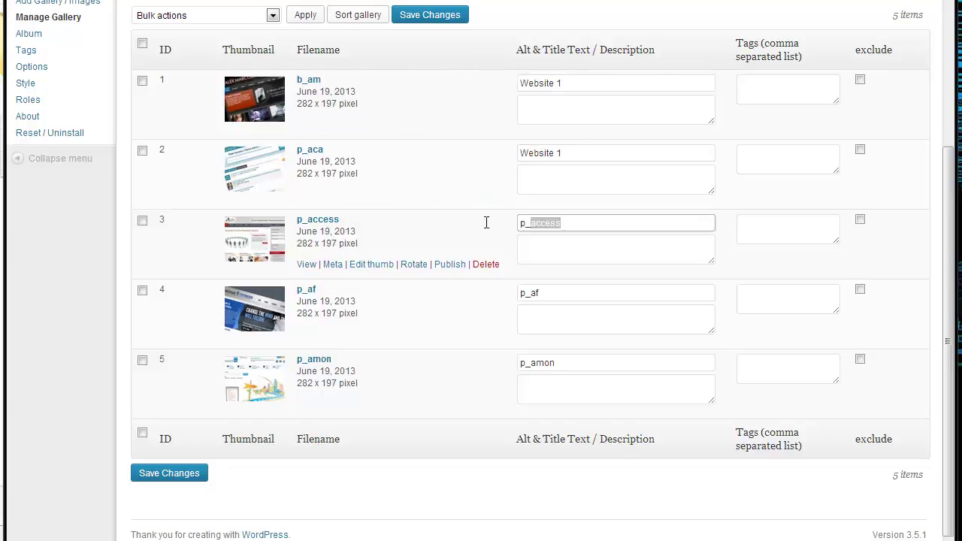
pyautogui.doubleClick(526, 222)
pyautogui.hotkey('ctrl', 'v')
pyautogui.doubleClick(557, 292)
pyautogui.hotkey('ctrl', 'v')
pyautogui.moveTo(553, 362); pyautogui.dragTo(507, 371)
pyautogui.hotkey('ctrl', 'v')
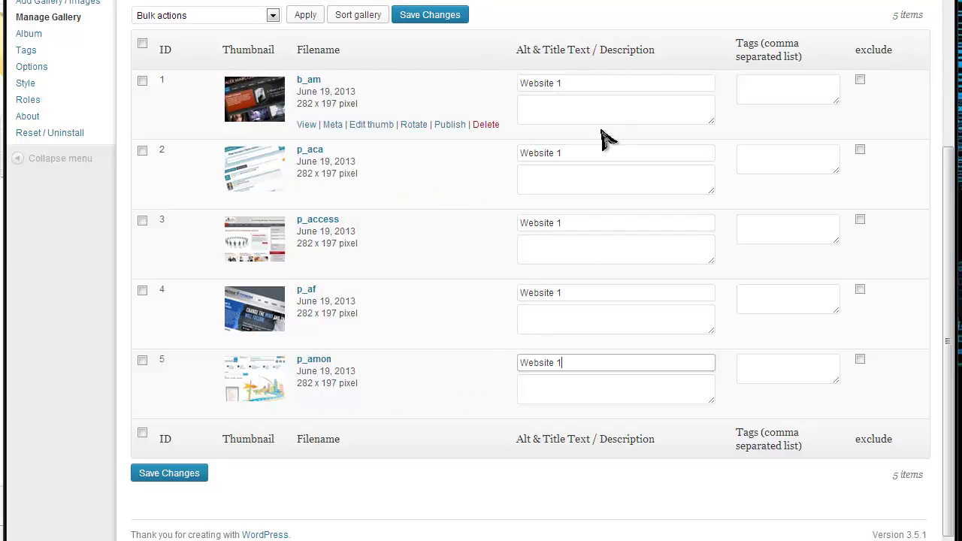
# Step: Renumber the titles of the second to fifth images as "Website 2", "Website 3", "Website 4" and "Website 5"
pyautogui.click(567, 152)
pyautogui.press('BackSpace')
pyautogui.write('2')
pyautogui.click(564, 221)
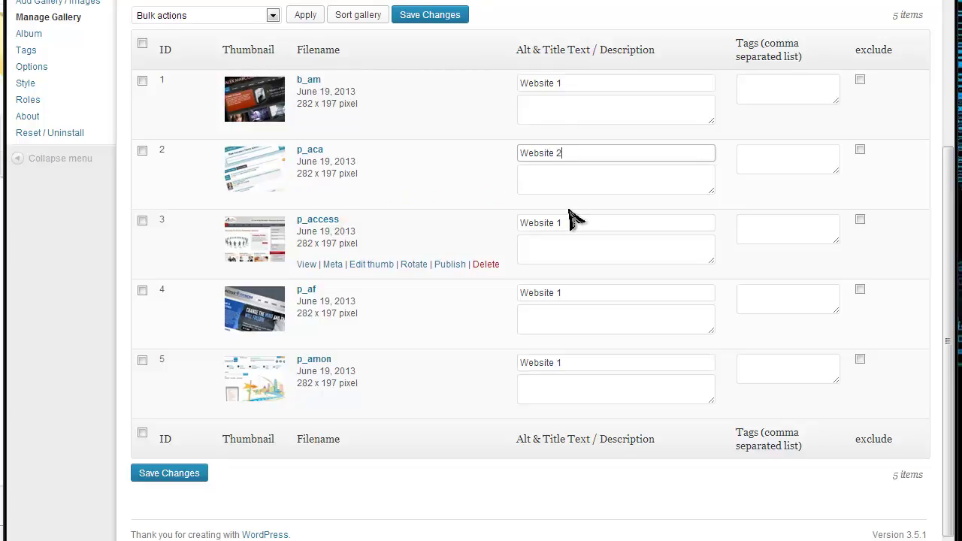
pyautogui.click(562, 292)
pyautogui.press('BackSpace')
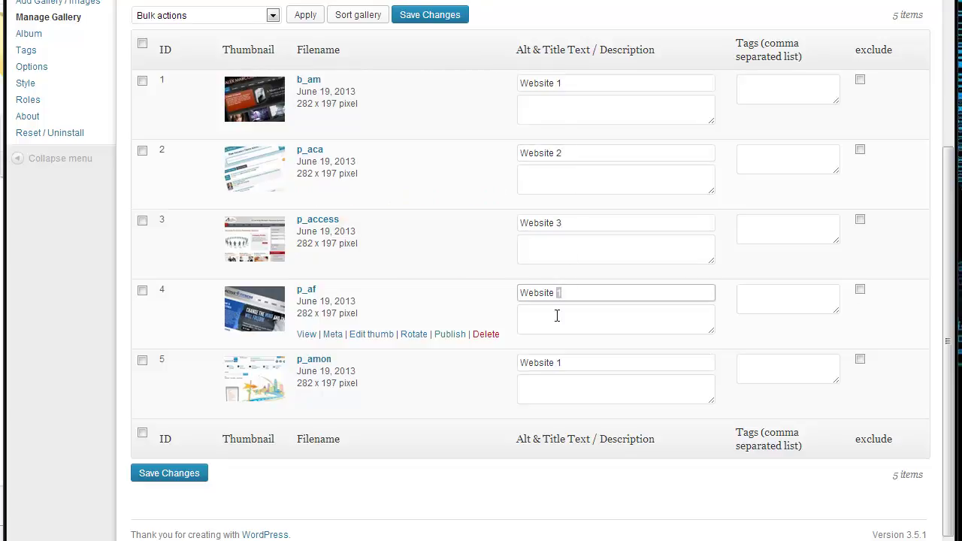
pyautogui.write('4')
pyautogui.click(560, 364)
pyautogui.press('BackSpace')
pyautogui.write('5')
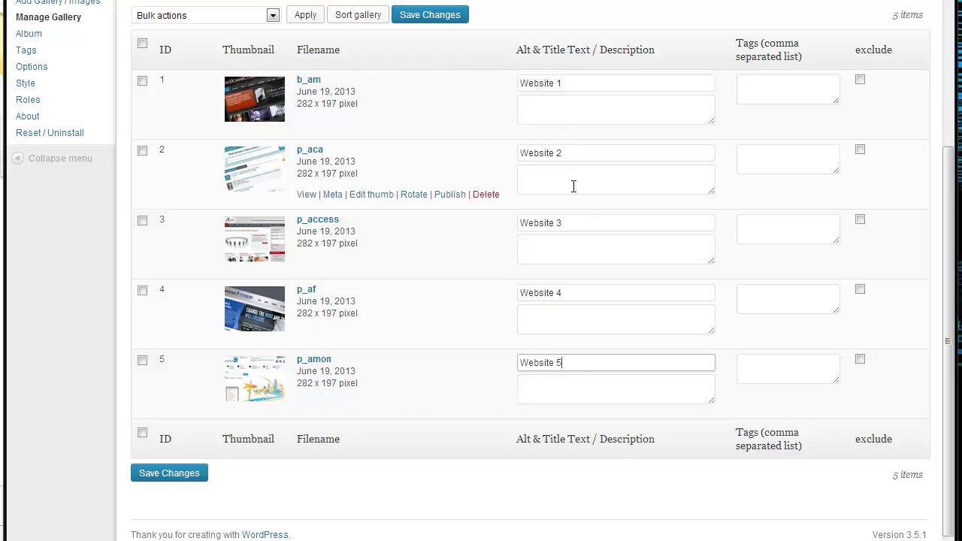
# Step: Enter the description "This is a site that we created" for the first image and copy it to the other four
pyautogui.click(560, 110)
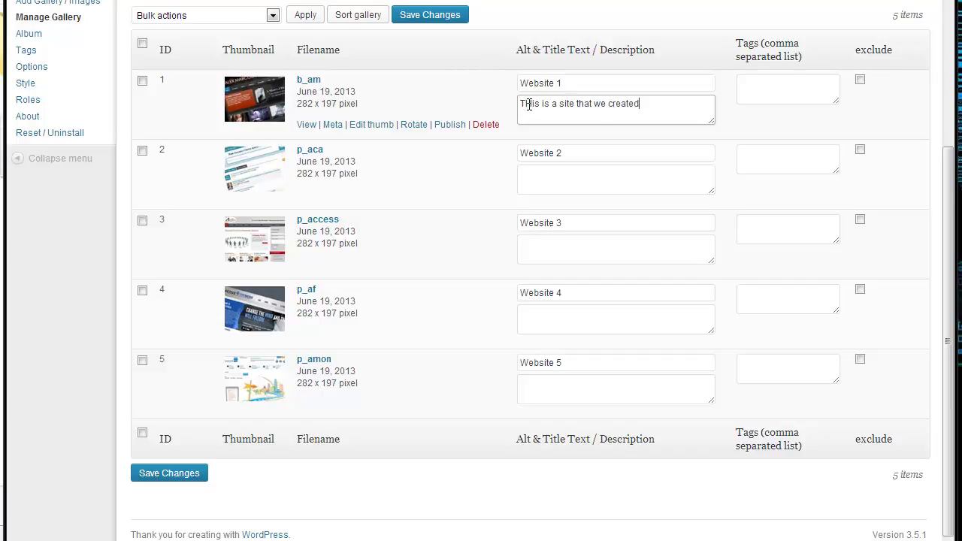
pyautogui.write('h')
pyautogui.moveTo(642, 104); pyautogui.dragTo(509, 101)
pyautogui.hotkey('ctrl', 'c')
pyautogui.click(583, 180)
pyautogui.hotkey('ctrl', 'v')
pyautogui.click(576, 256)
pyautogui.hotkey('ctrl', 'v')
pyautogui.click(566, 318)
pyautogui.hotkey('ctrl', 'v')
pyautogui.click(560, 387)
pyautogui.hotkey('ctrl', 'v')
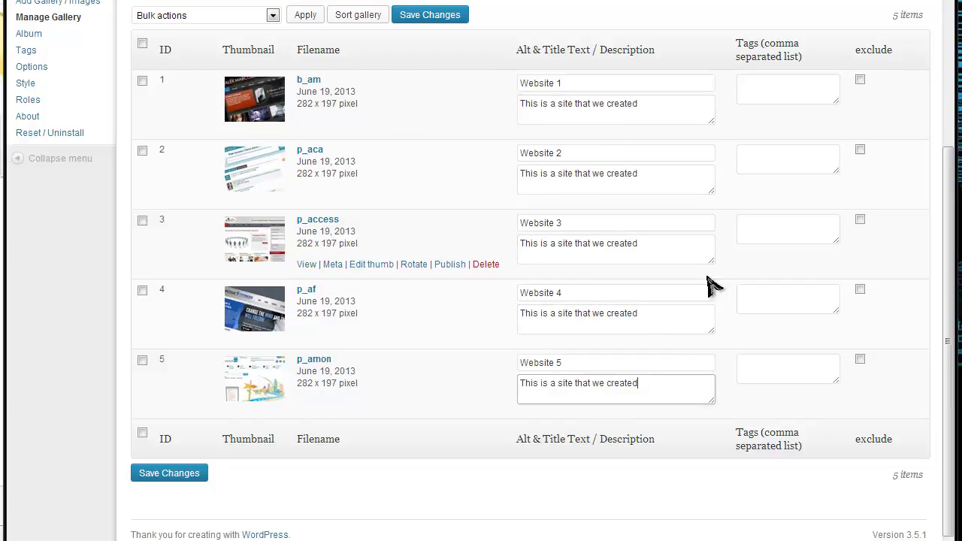
# Step: Leave the image tags empty and save the gallery's changes
pyautogui.click(796, 85)
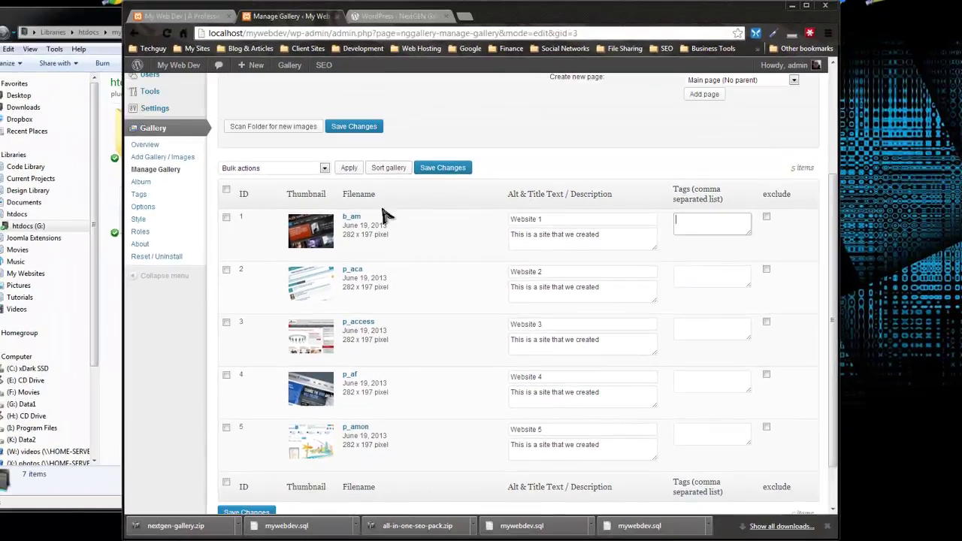
pyautogui.scroll(-1, 379, 260)
pyautogui.click(248, 457)
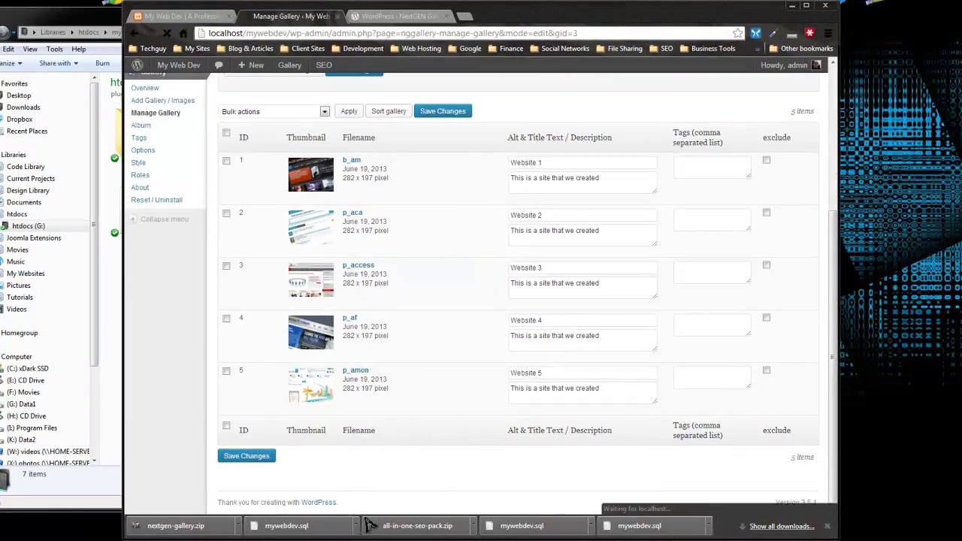
pyautogui.scroll(-2, 585, 366)
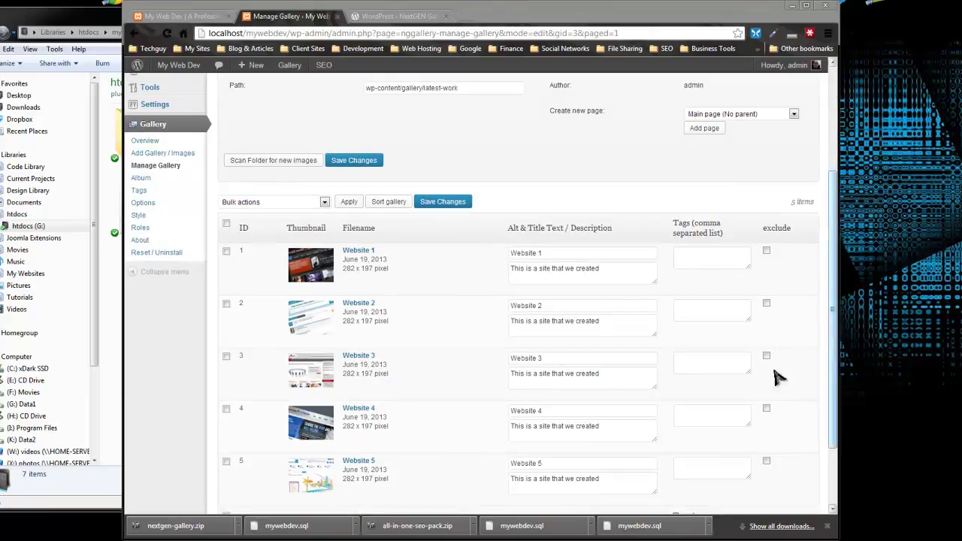
# Step: Add a new WordPress page titled "Portfolio" and place the cursor in its body
pyautogui.click(527, 169)
pyautogui.scroll(3, 532, 203)
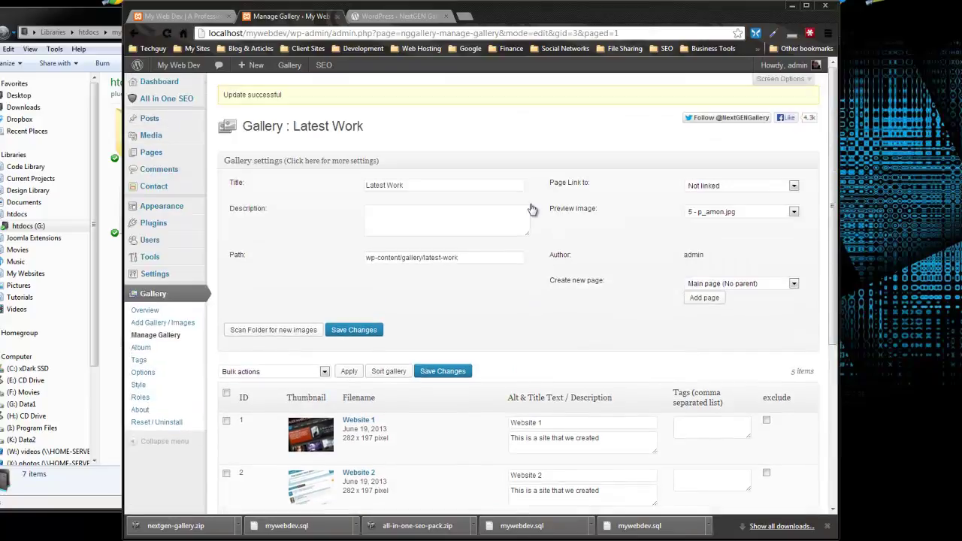
pyautogui.click(228, 165)
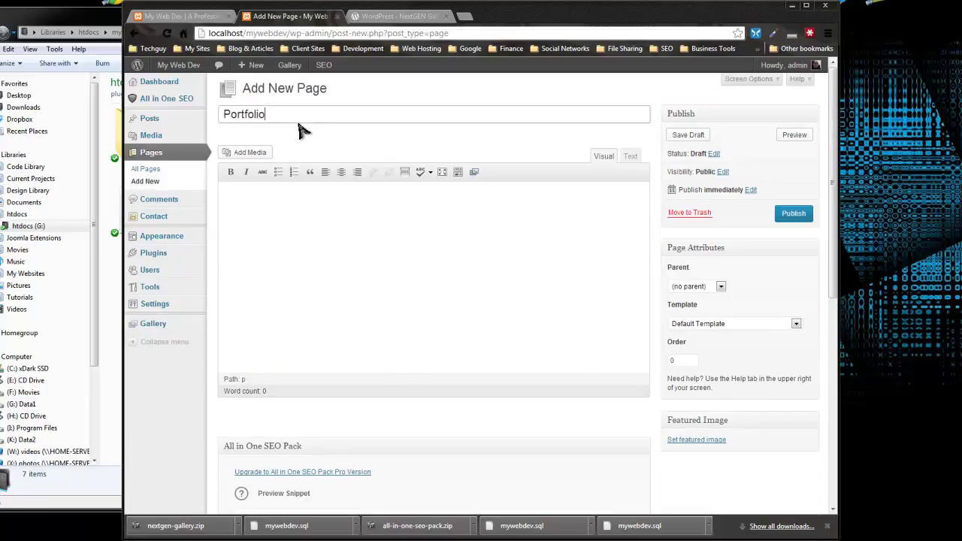
pyautogui.click(487, 295)
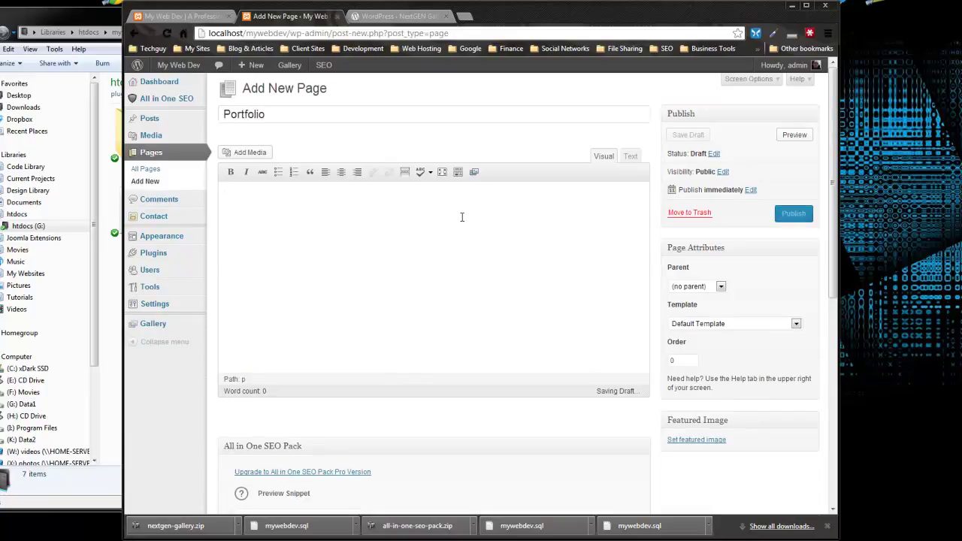
# Step: Start inserting a NextGEN gallery into the page body and choose "Latest Work" as the gallery, shown as an image list
pyautogui.click(476, 173)
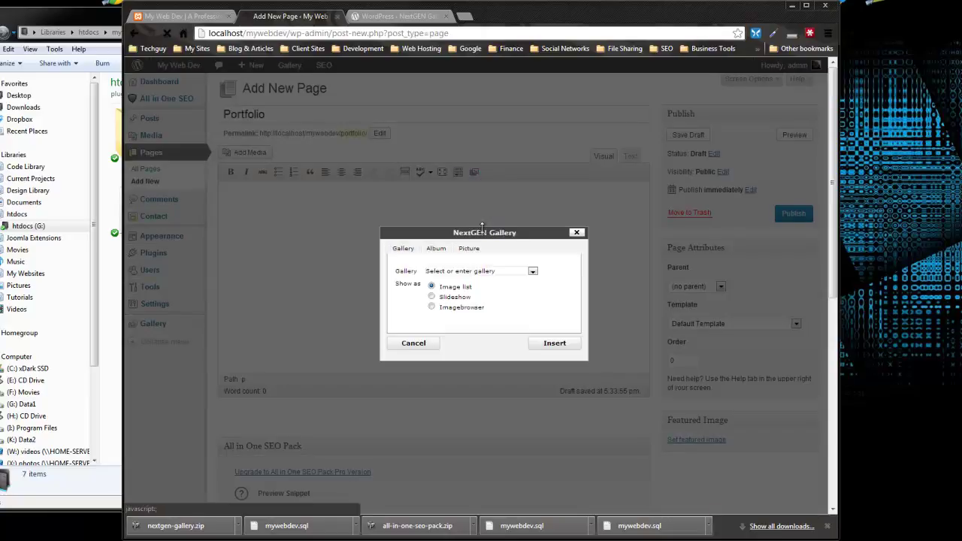
pyautogui.click(528, 271)
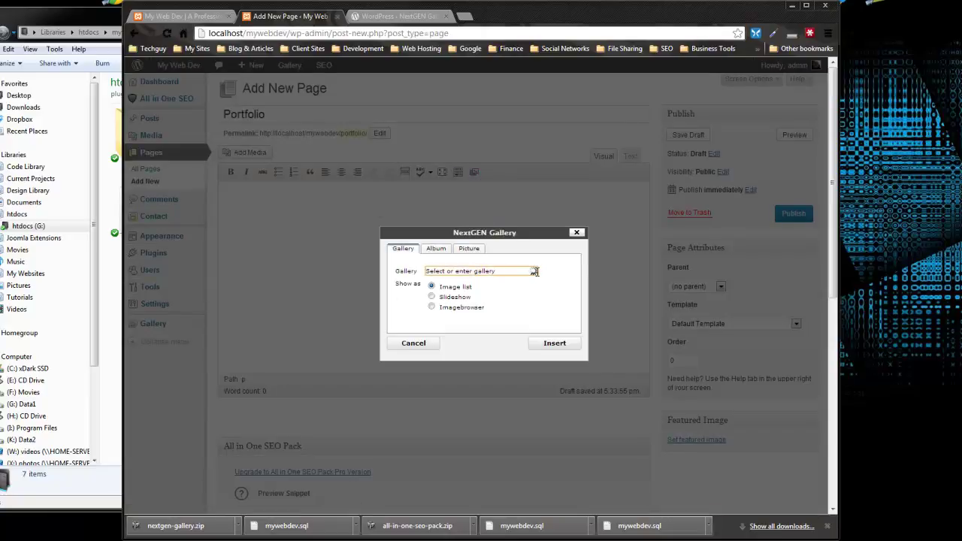
pyautogui.click(456, 281)
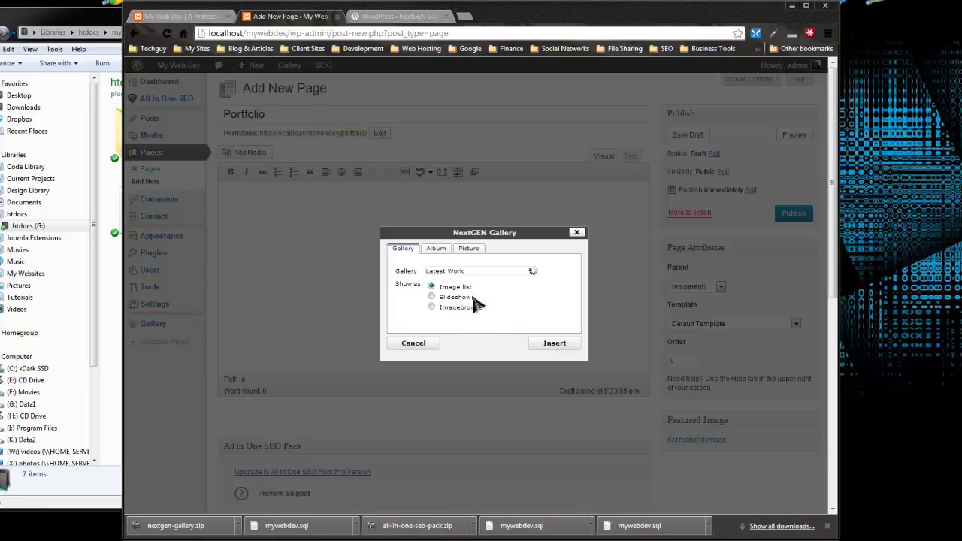
# Step: Look through the album and single-picture insertion options, including their selection lists
pyautogui.click(435, 250)
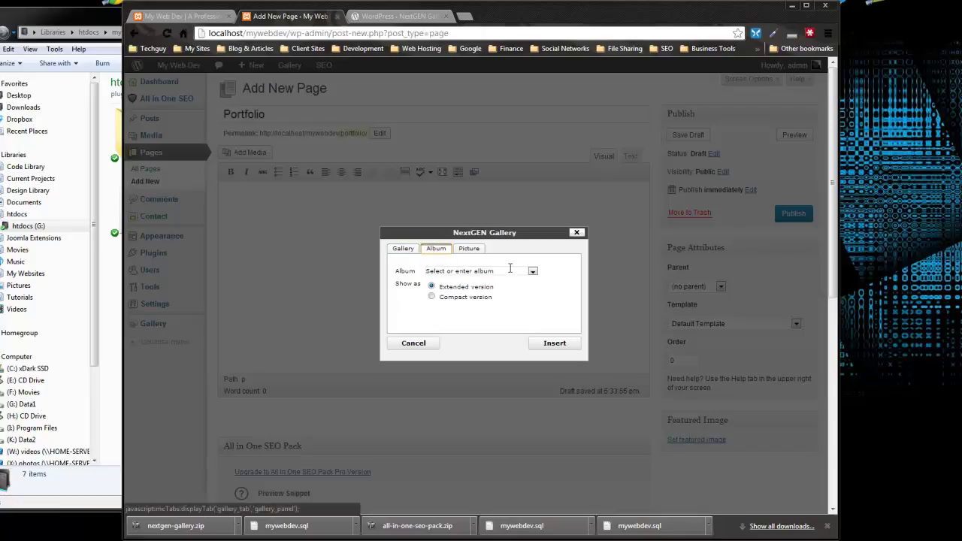
pyautogui.click(536, 272)
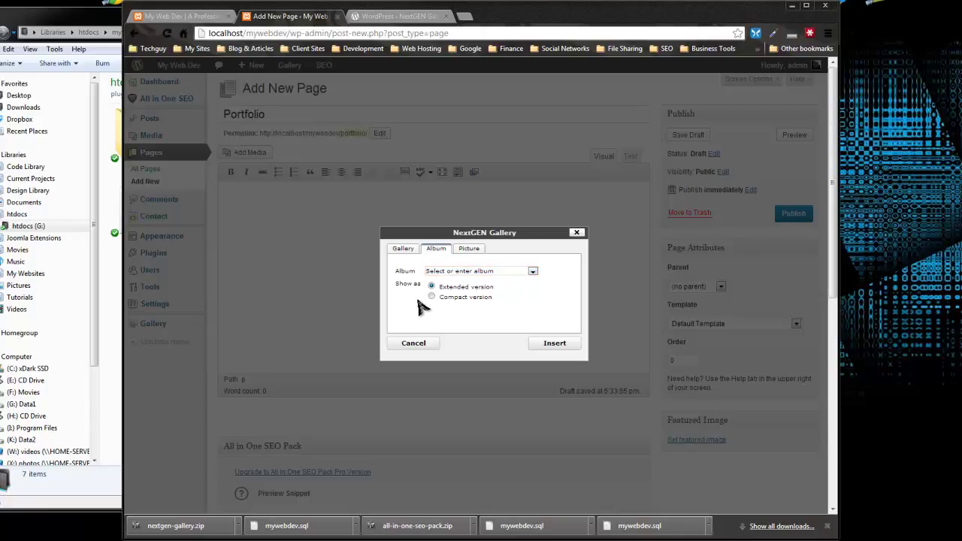
pyautogui.click(469, 250)
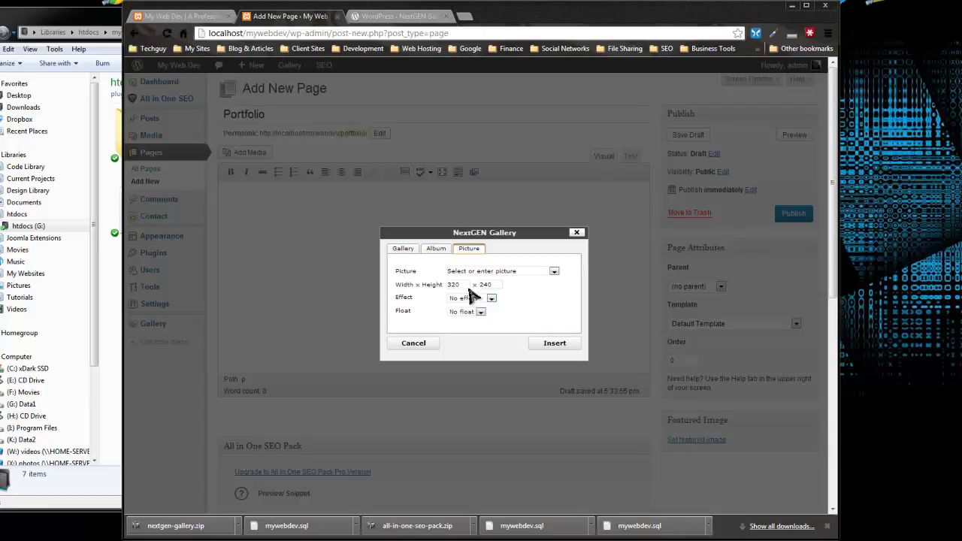
pyautogui.click(555, 272)
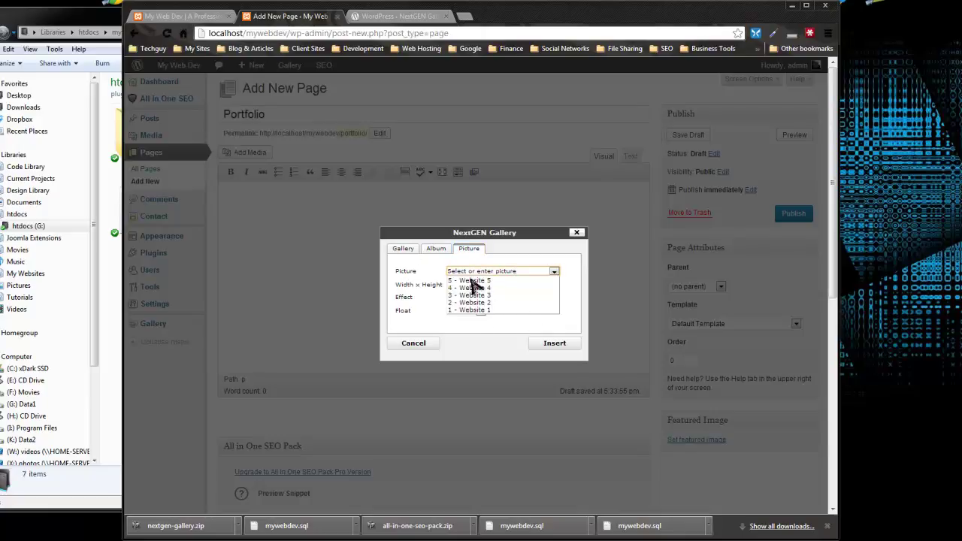
pyautogui.click(427, 268)
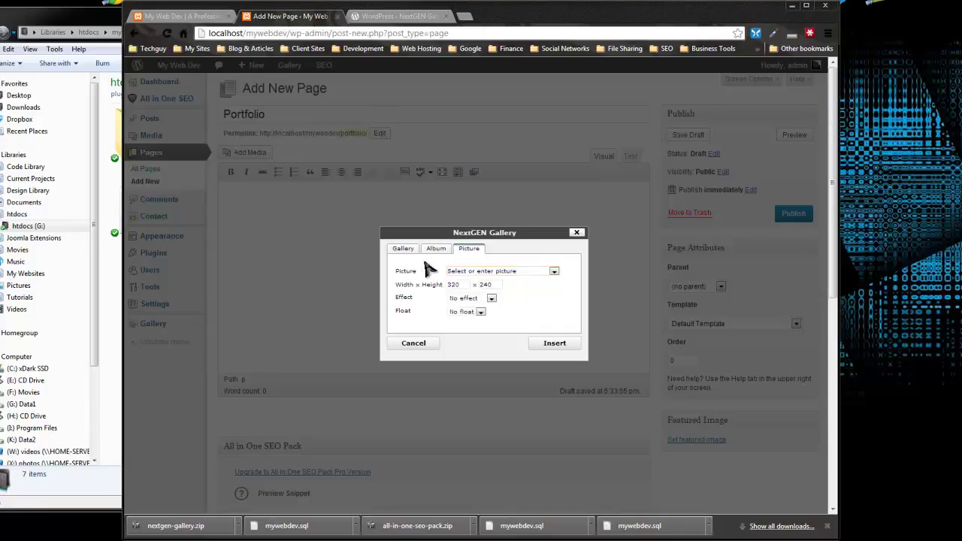
# Step: Insert the "Latest Work" gallery as an image list into the Portfolio page and publish the page
pyautogui.click(403, 248)
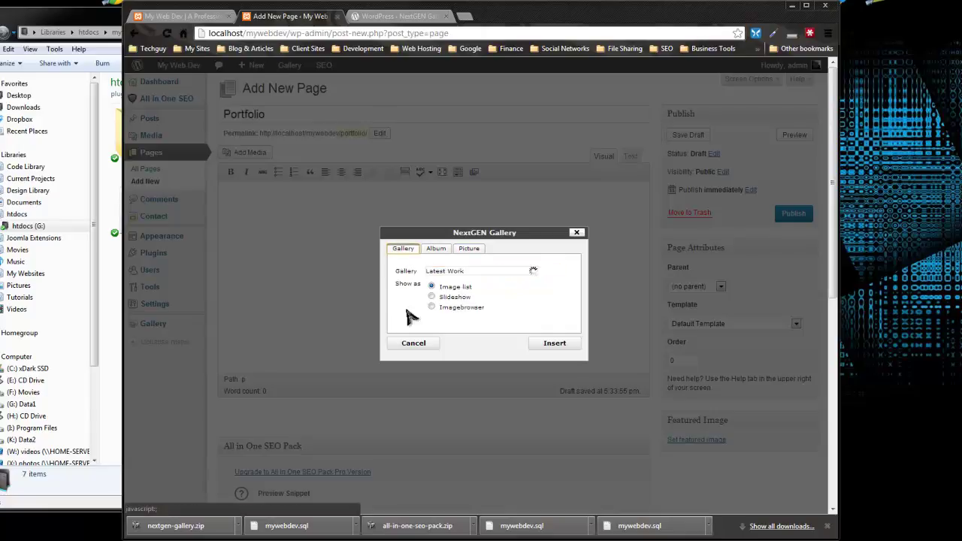
pyautogui.click(551, 344)
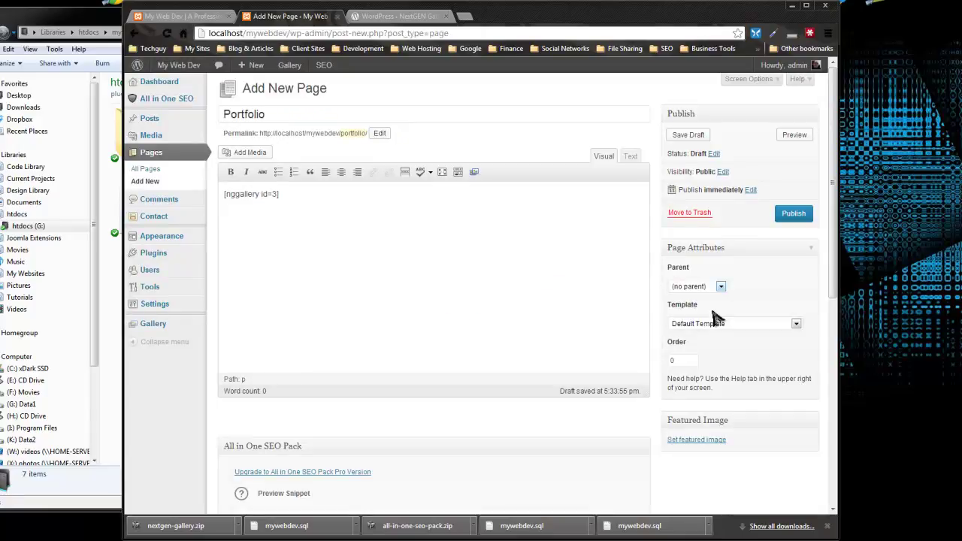
pyautogui.click(794, 213)
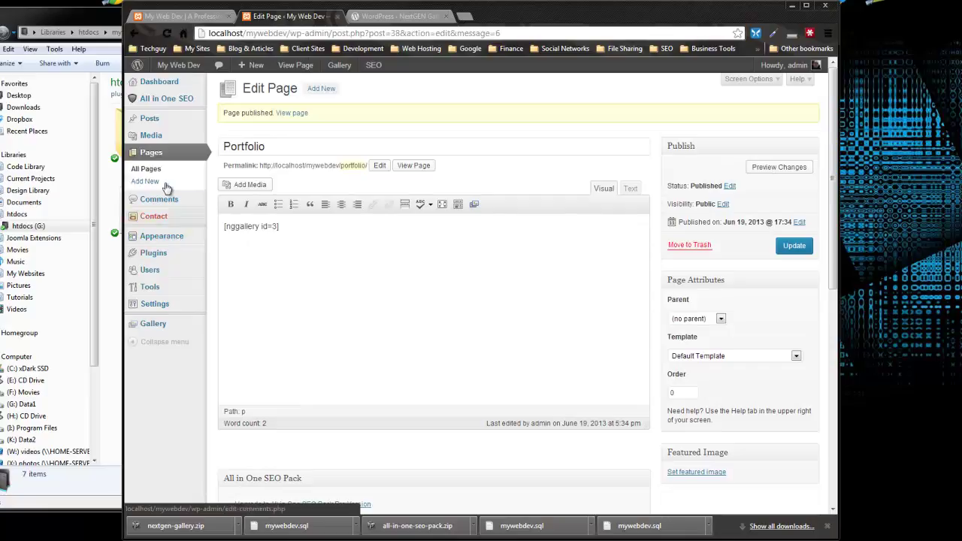
# Step: Add the Portfolio page to the Main Menu between Services and Contact, and save the menu
pyautogui.moveTo(188, 236)
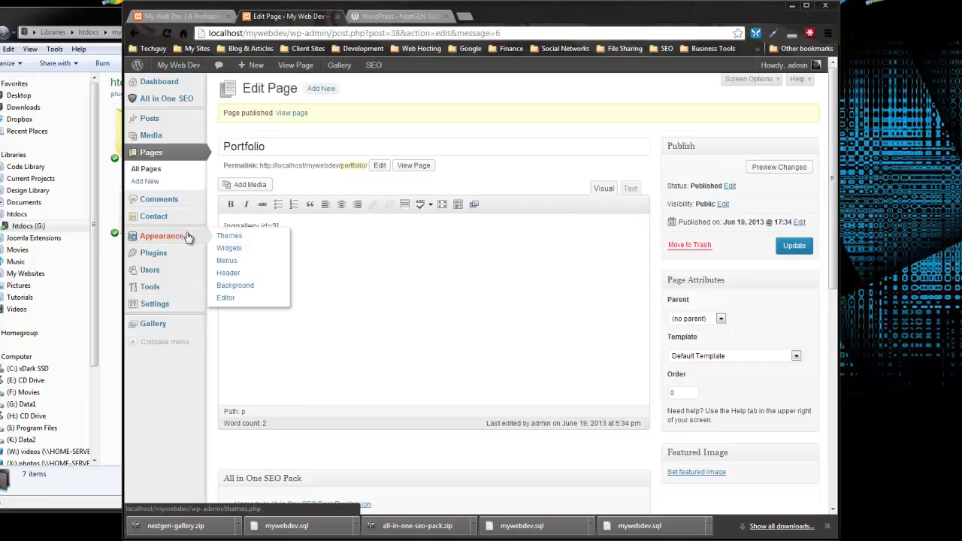
pyautogui.click(248, 264)
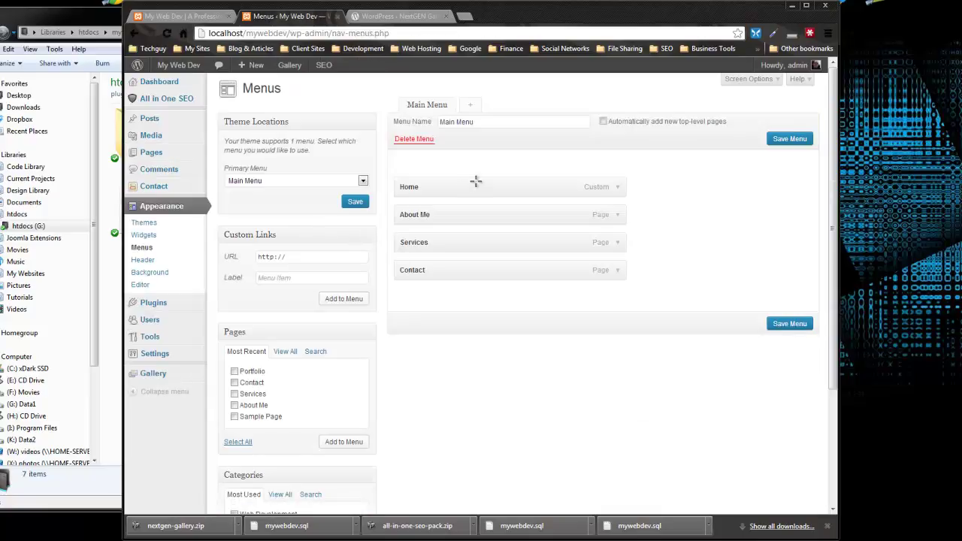
pyautogui.click(234, 372)
pyautogui.moveTo(451, 298); pyautogui.dragTo(440, 278)
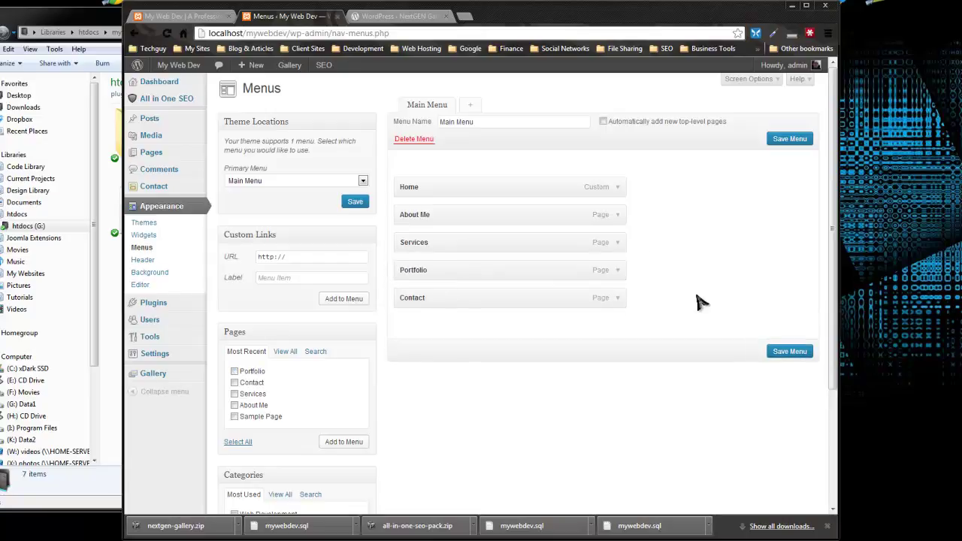
pyautogui.click(788, 351)
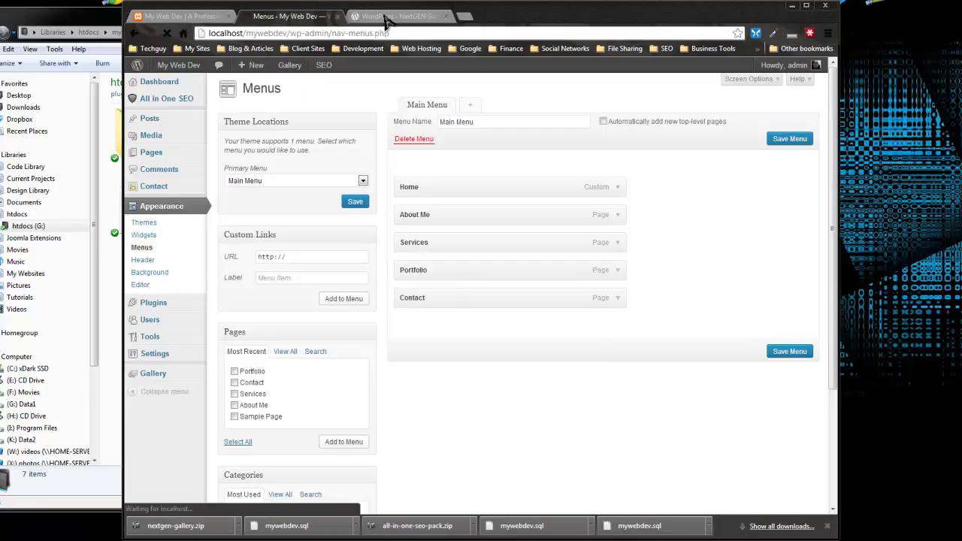
# Step: Open the Portfolio page on the public site and look over its gallery thumbnails
pyautogui.click(164, 18)
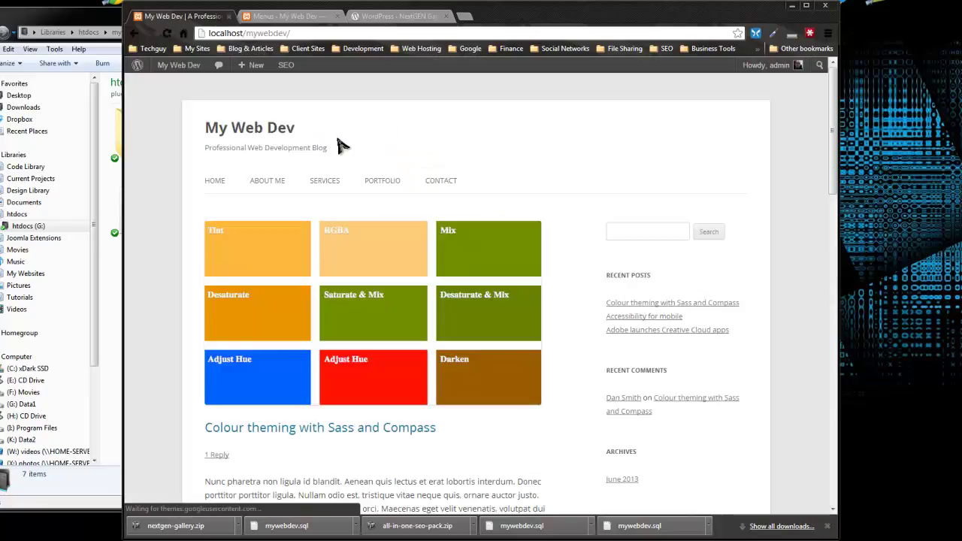
pyautogui.click(384, 181)
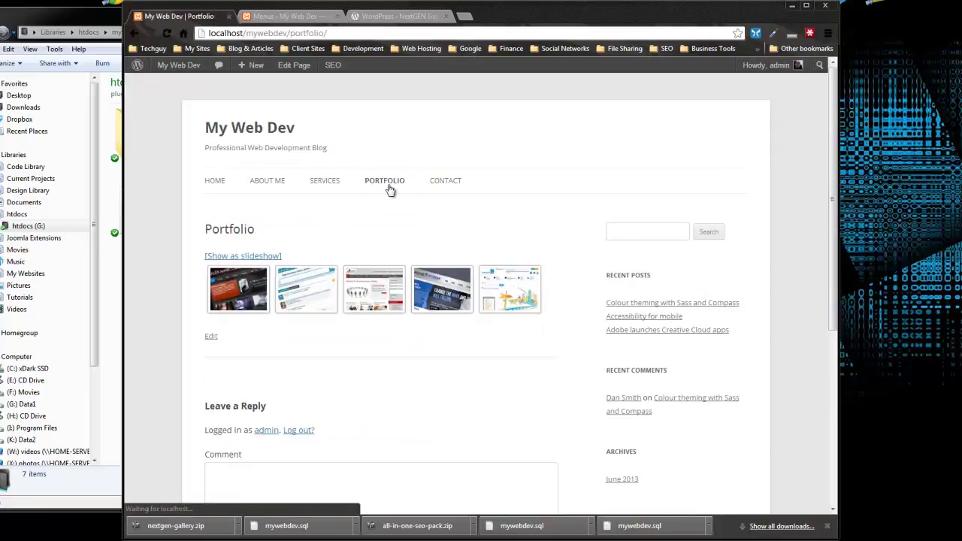
pyautogui.scroll(-2, 214, 323)
pyautogui.scroll(2, 224, 325)
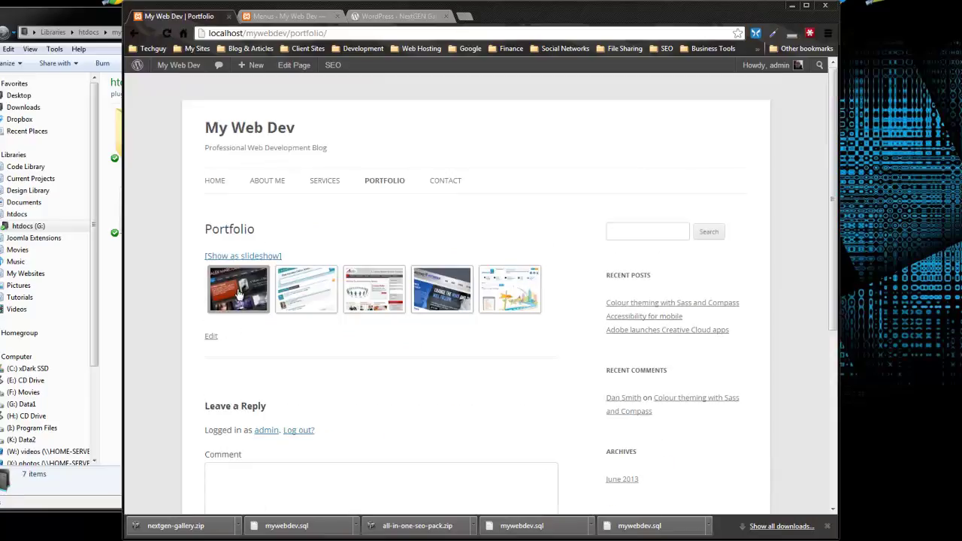
# Step: Step through the enlarged gallery images to the last one and back one, close the viewer, and look over the page's comment form
pyautogui.click(238, 294)
pyautogui.click(544, 323)
pyautogui.click(546, 324)
pyautogui.click(547, 324)
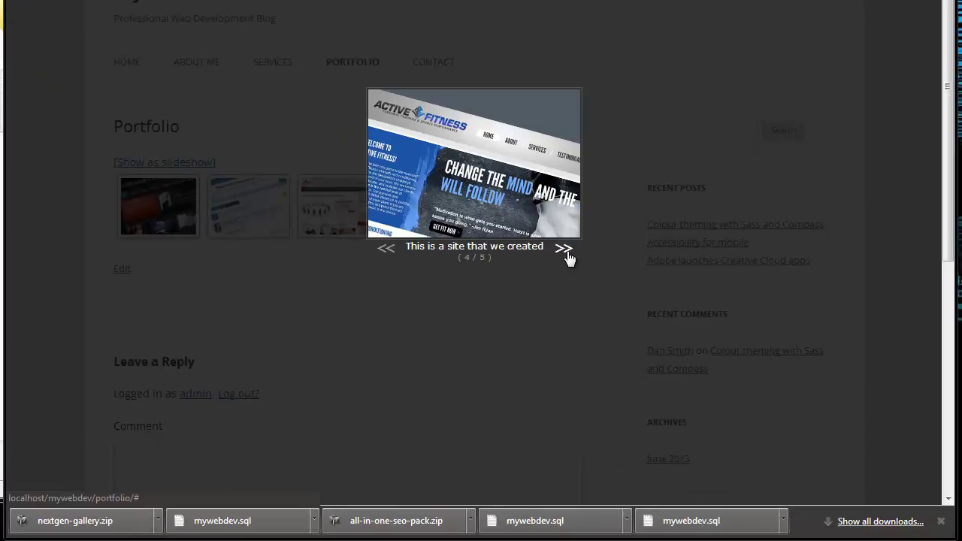
pyautogui.click(566, 251)
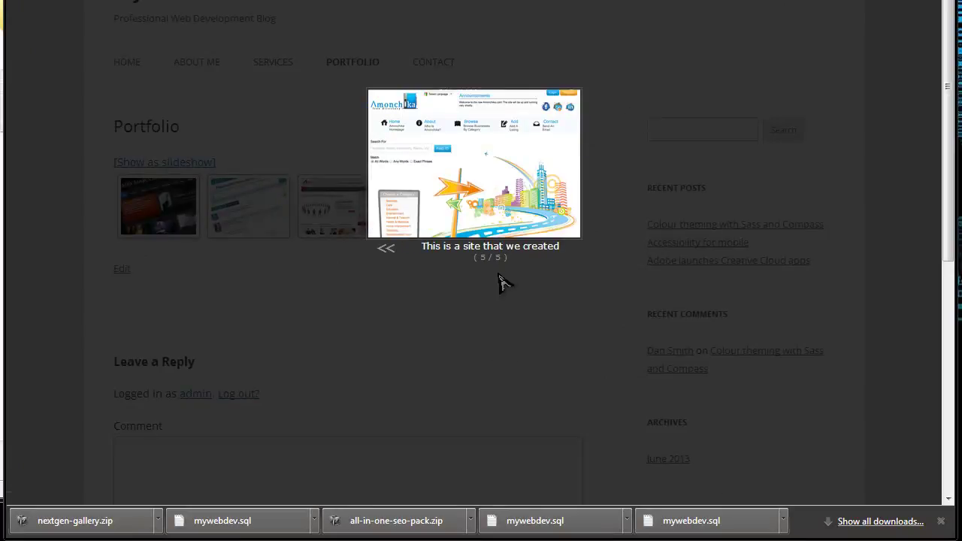
pyautogui.click(387, 249)
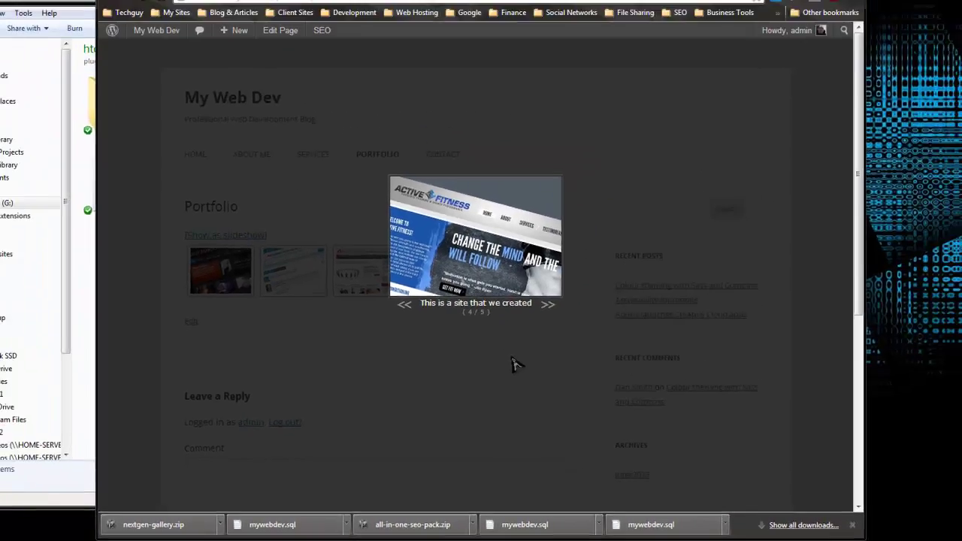
pyautogui.click(523, 313)
pyautogui.scroll(-3, 373, 313)
pyautogui.scroll(2, 401, 365)
pyautogui.scroll(-5, 399, 361)
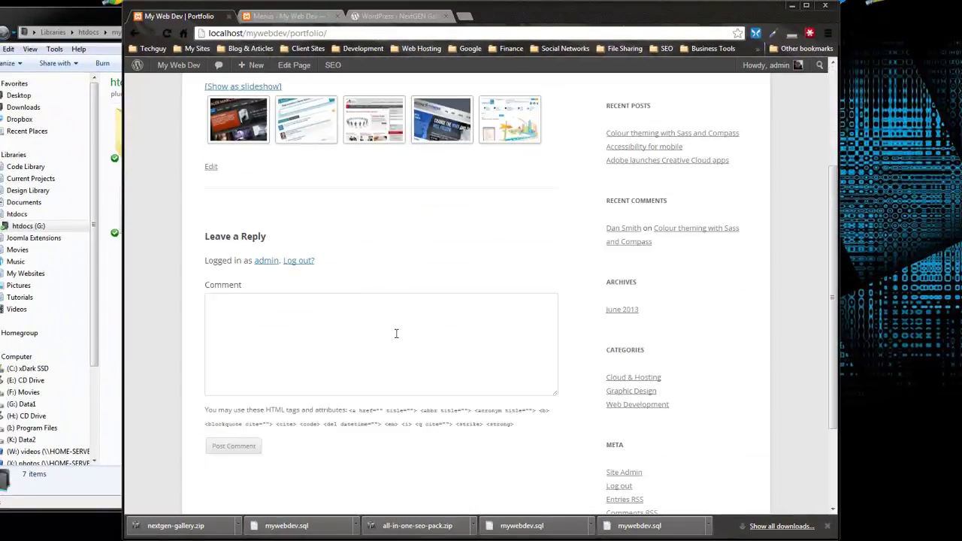
pyautogui.scroll(2, 401, 342)
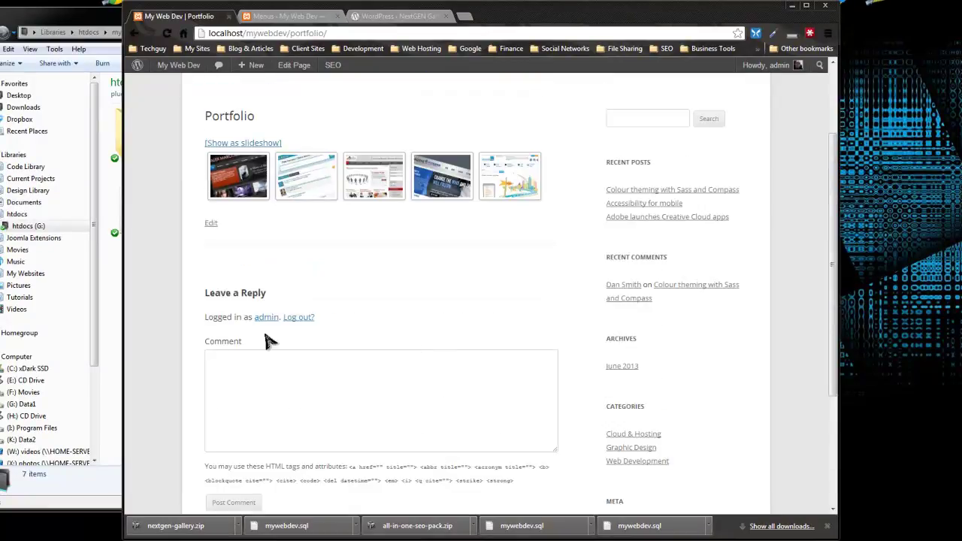
# Step: Bulk edit the Portfolio page in the pages list so that comments are set to "Do not allow", and update it
pyautogui.click(287, 17)
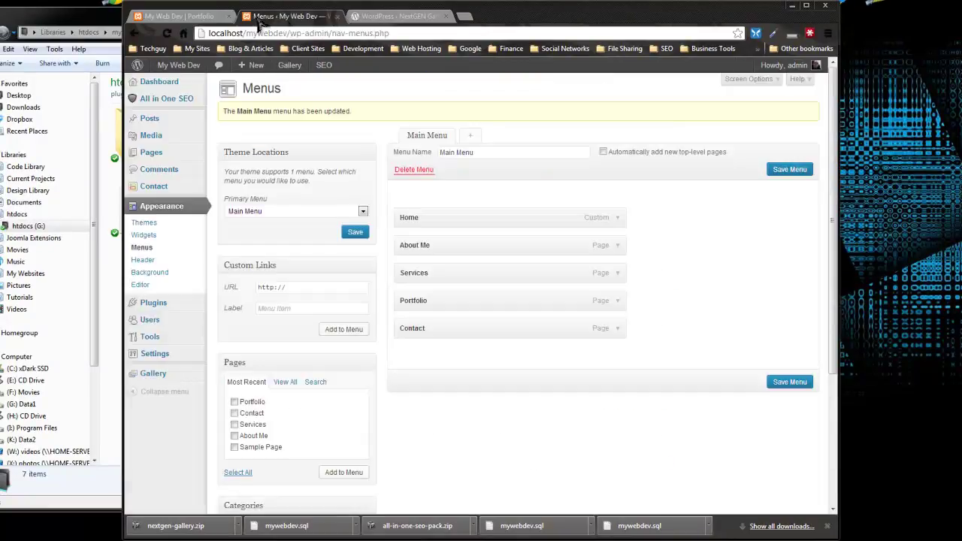
pyautogui.click(152, 122)
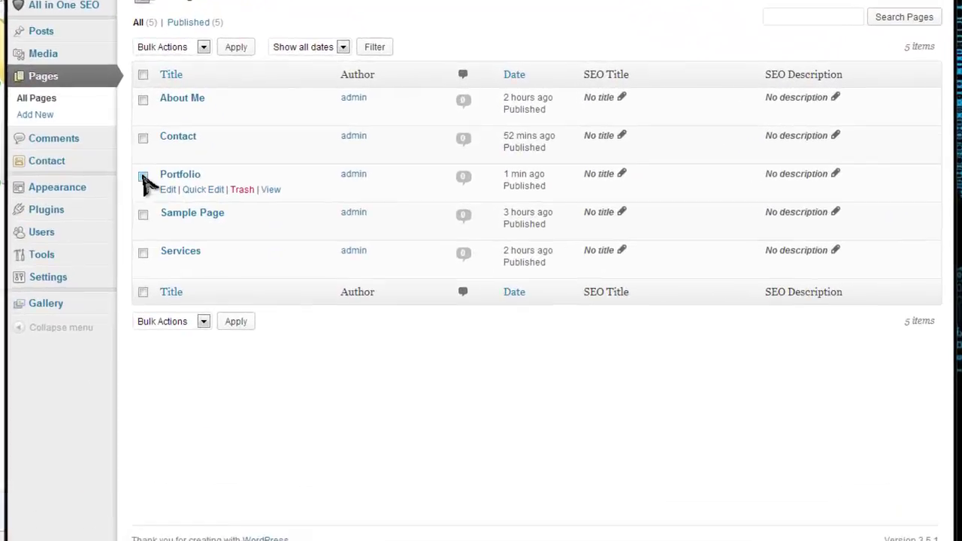
pyautogui.click(190, 205)
pyautogui.click(237, 94)
pyautogui.click(184, 73)
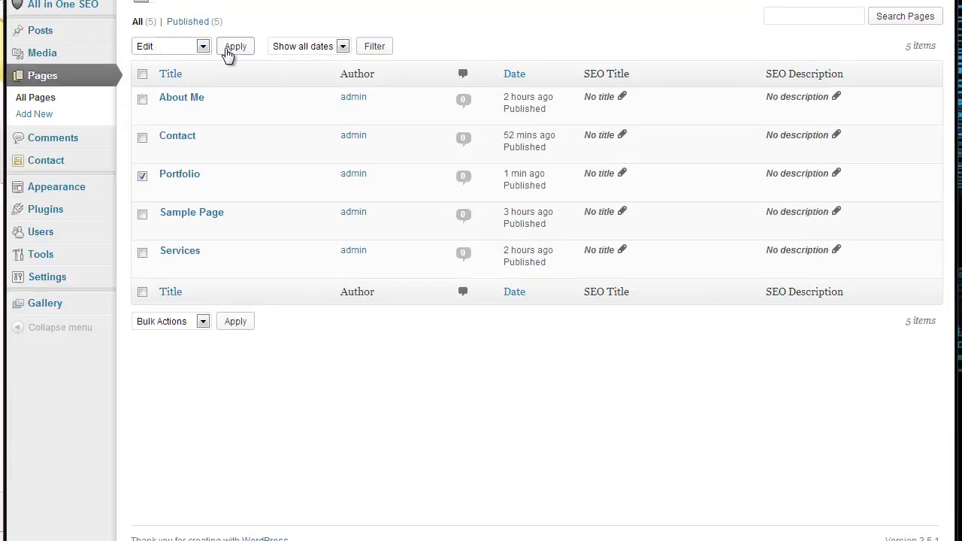
pyautogui.click(233, 47)
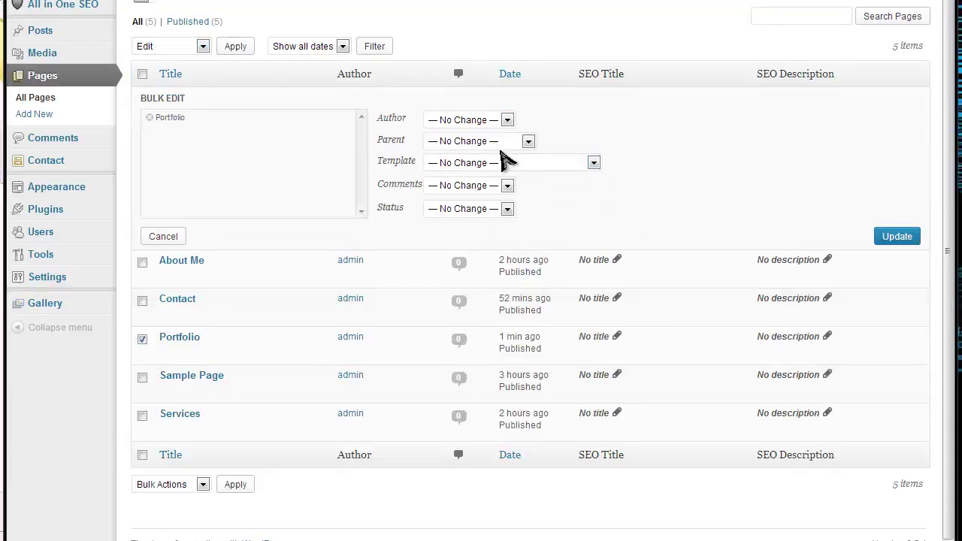
pyautogui.click(503, 187)
pyautogui.click(464, 224)
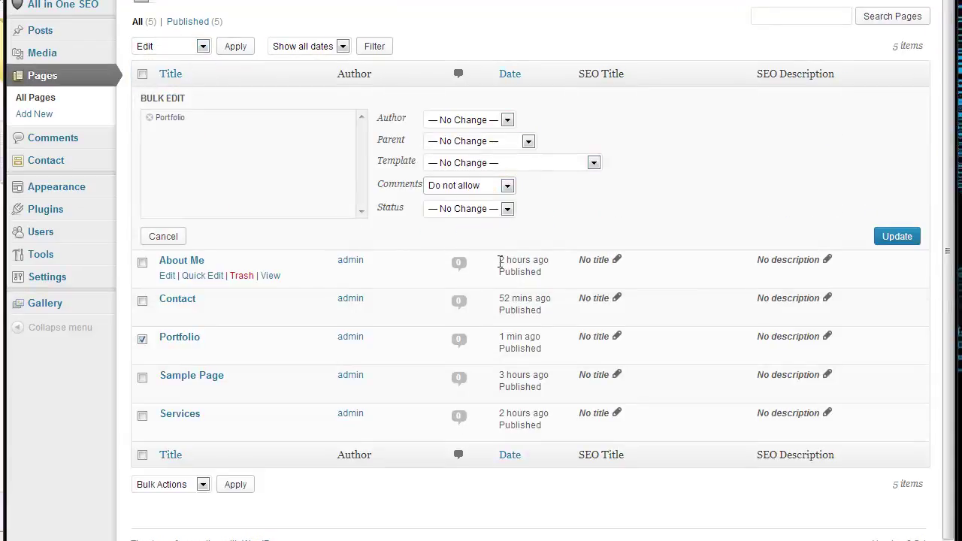
pyautogui.click(896, 236)
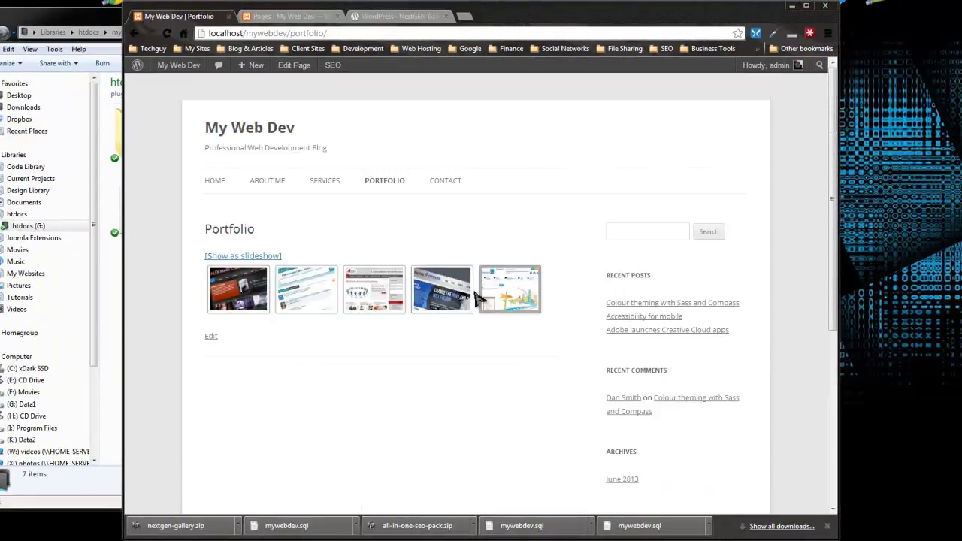
# Step: Set the maximum thumbnail size to 200 x 140 pixels in the NextGEN Gallery options and save the changes
pyautogui.click(272, 17)
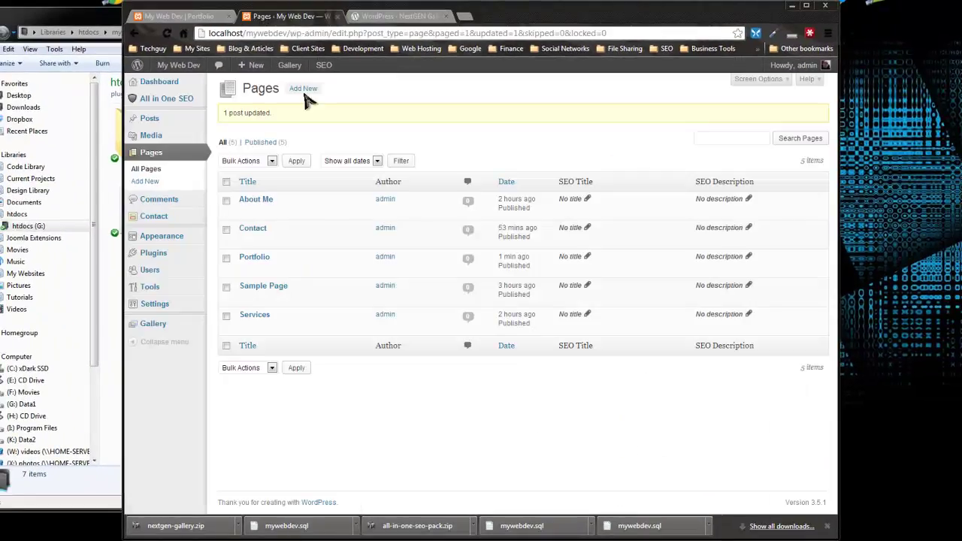
pyautogui.click(160, 327)
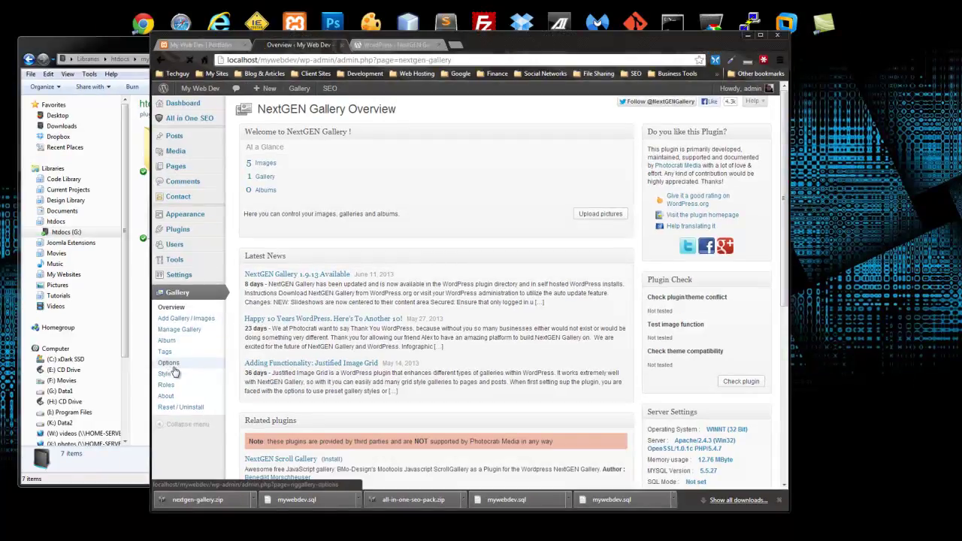
pyautogui.click(173, 366)
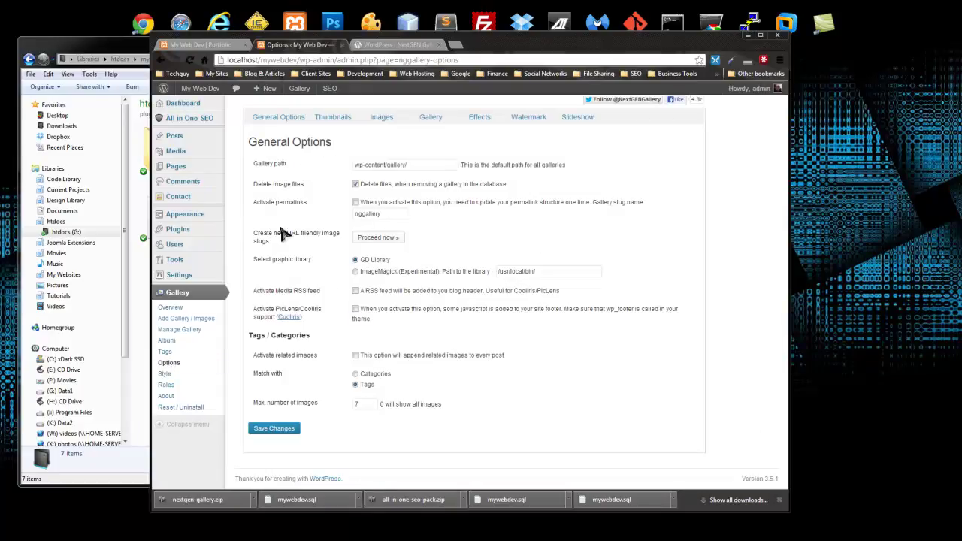
pyautogui.click(326, 122)
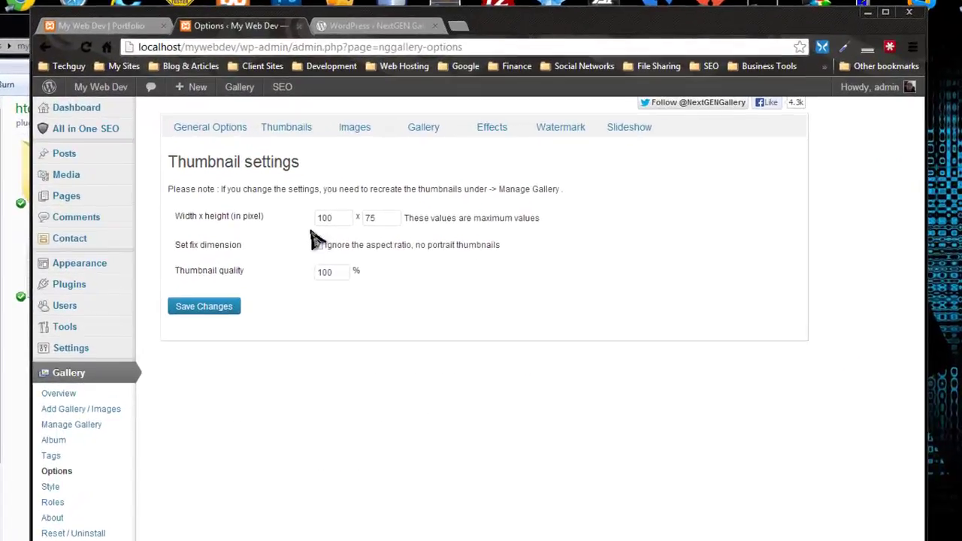
pyautogui.click(369, 181)
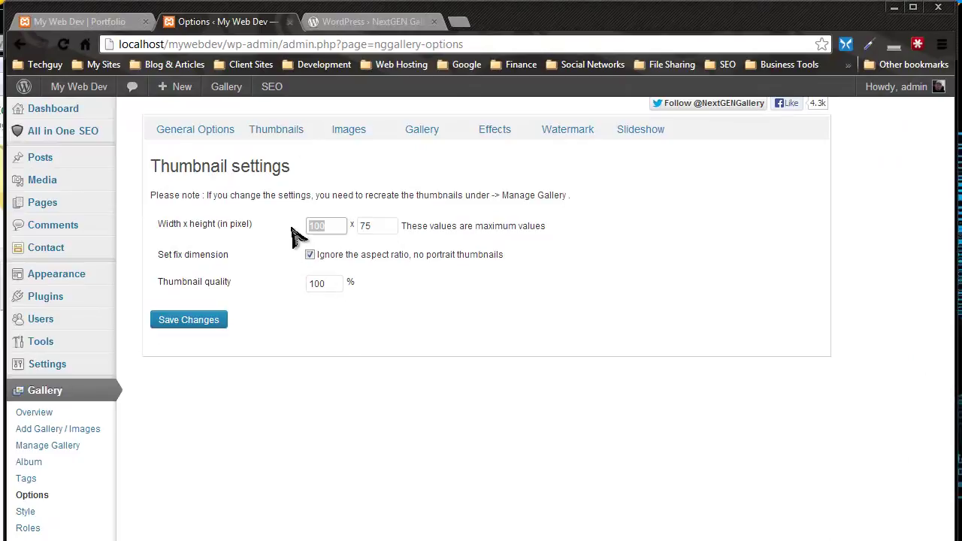
pyautogui.click(75, 21)
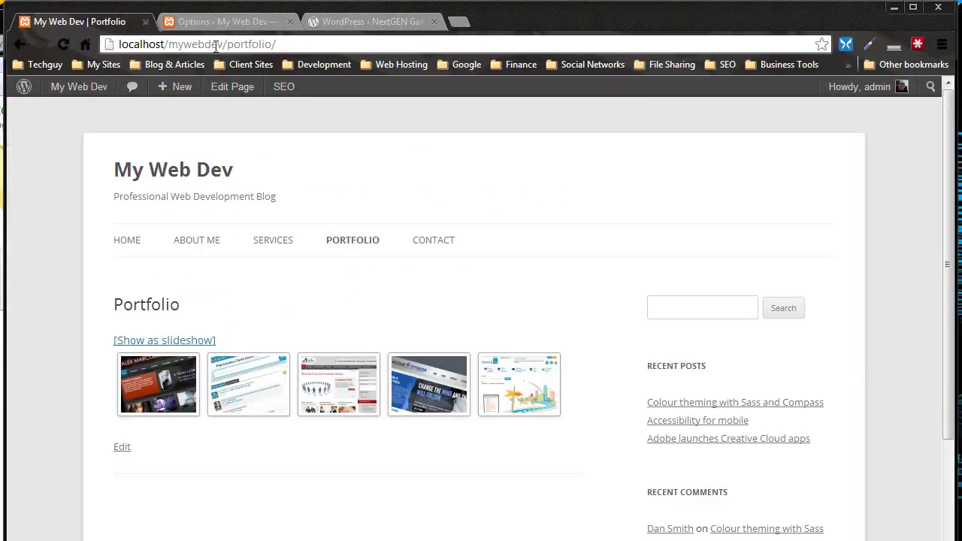
pyautogui.click(226, 23)
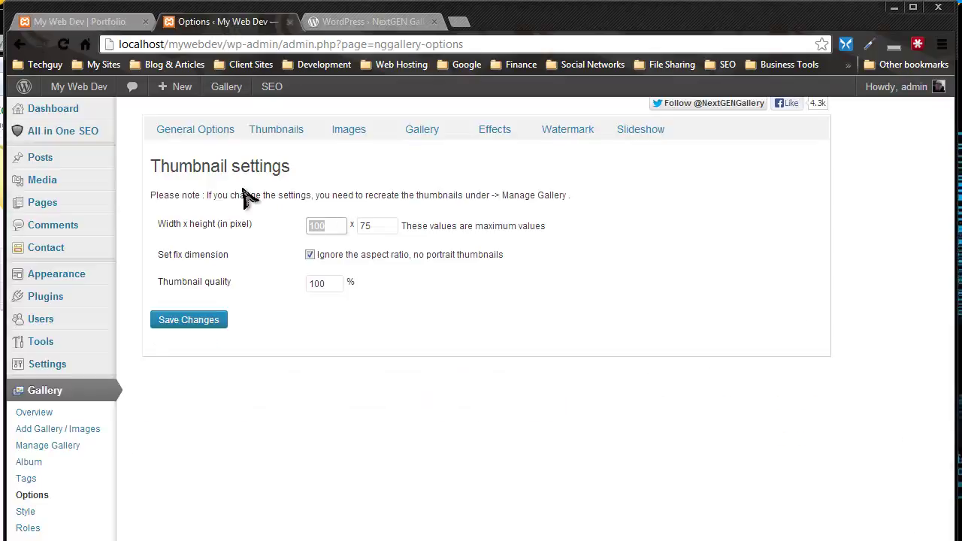
pyautogui.press('Tab')
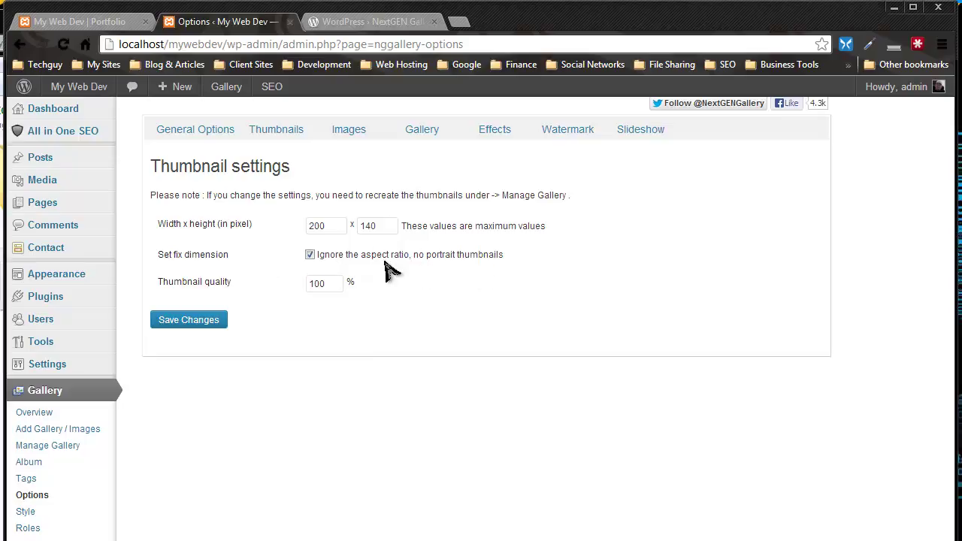
pyautogui.doubleClick(384, 229)
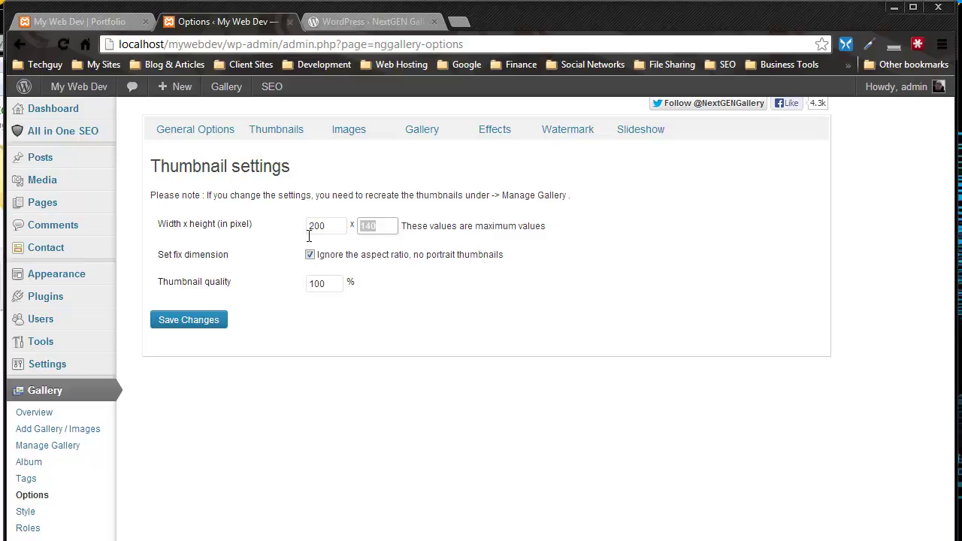
pyautogui.click(192, 331)
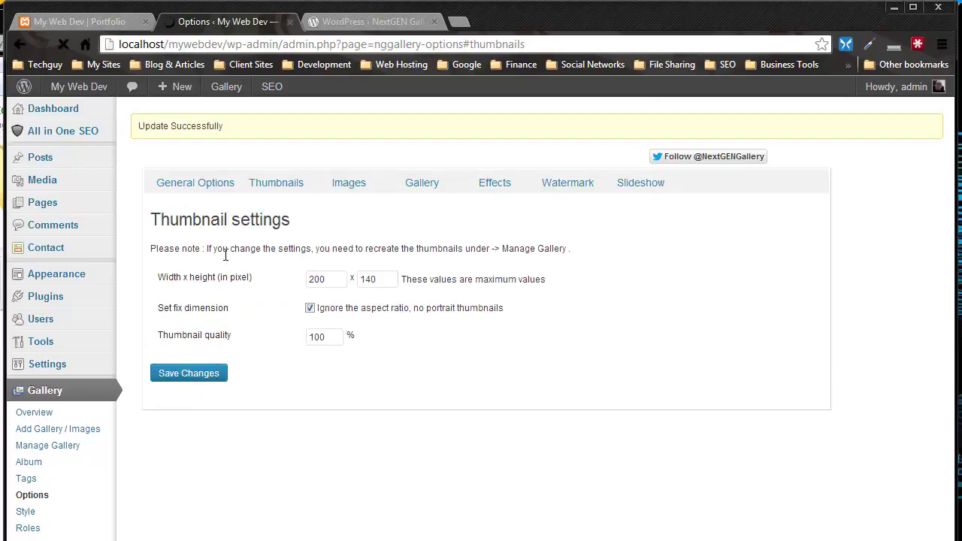
# Step: Reload the public Portfolio page to check the gallery's thumbnail size, and return to the gallery options
pyautogui.click(106, 21)
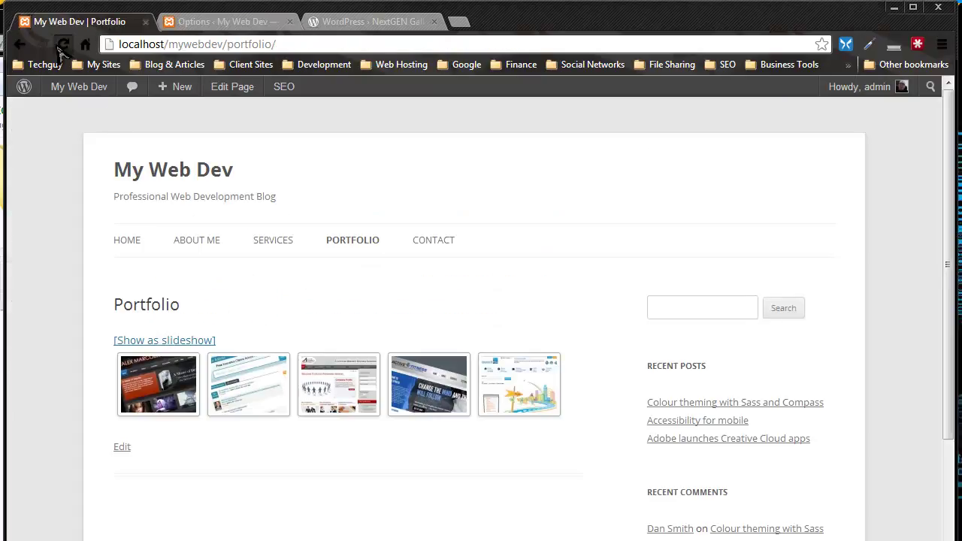
pyautogui.click(63, 44)
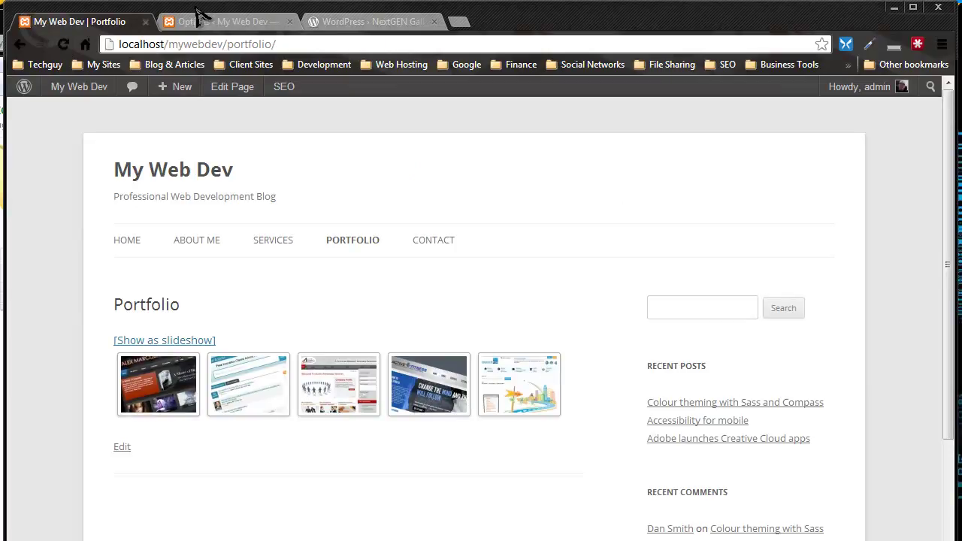
pyautogui.click(199, 17)
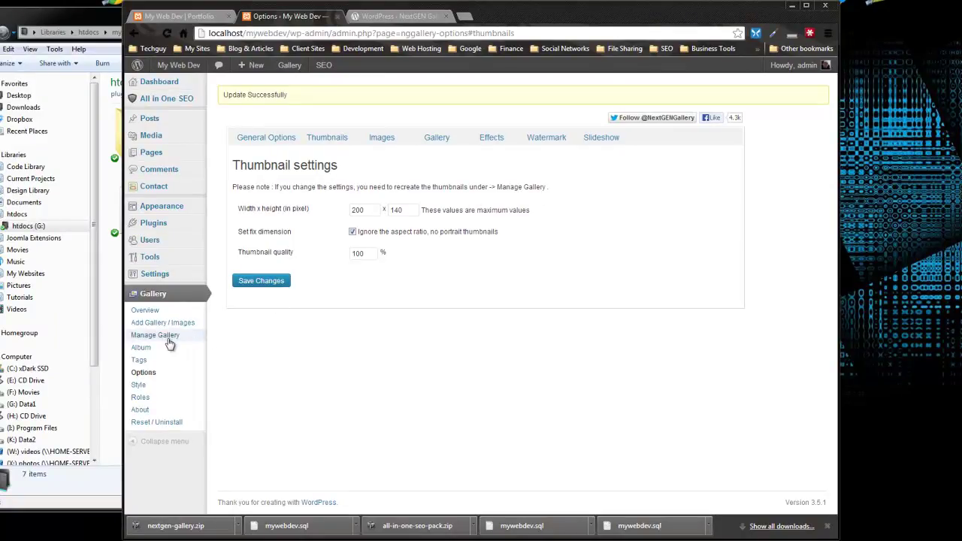
# Step: Open the Latest Work gallery in the gallery manager and select all of its images
pyautogui.click(145, 337)
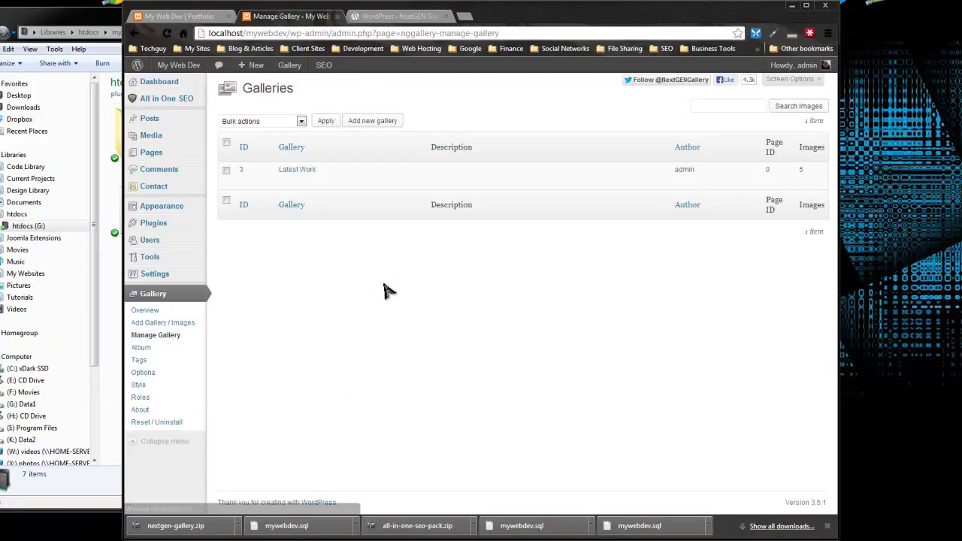
pyautogui.click(305, 173)
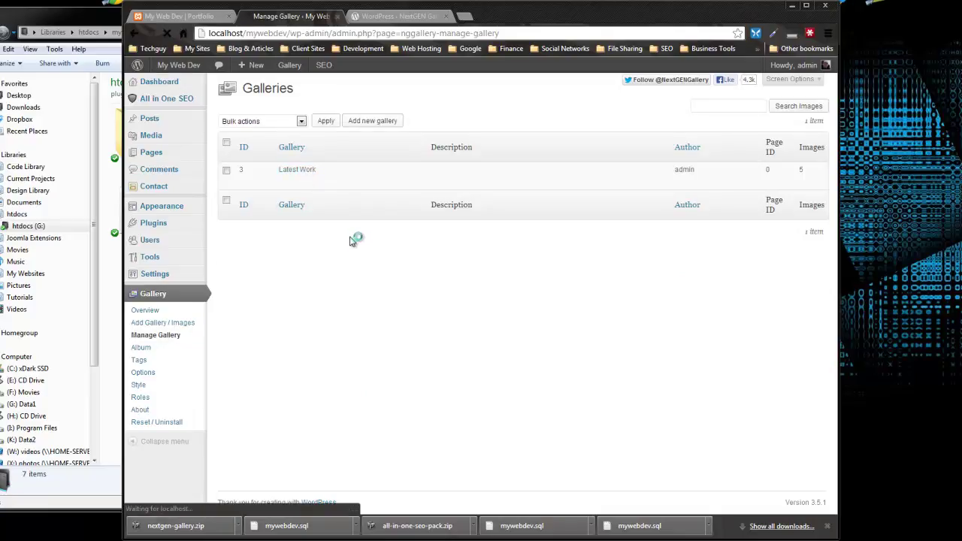
pyautogui.scroll(-3, 344, 242)
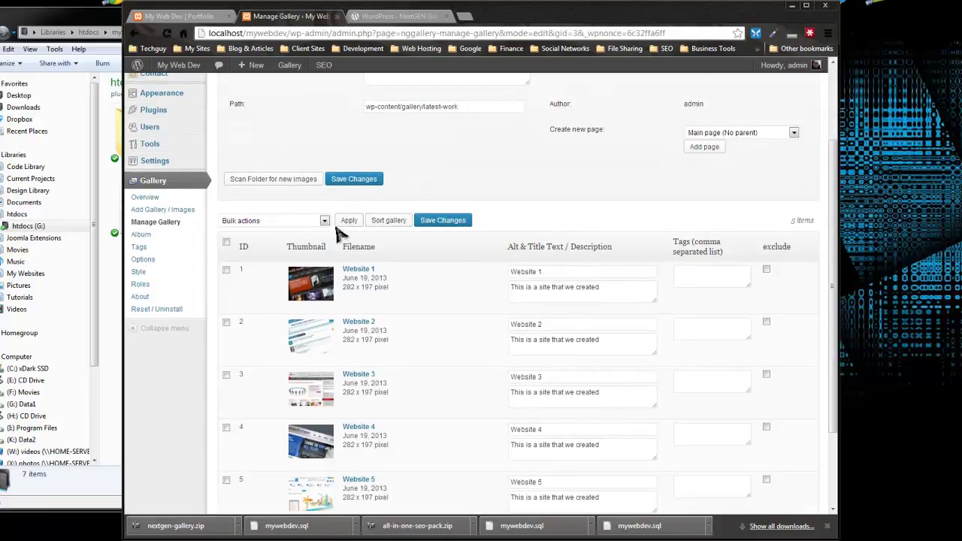
pyautogui.click(326, 221)
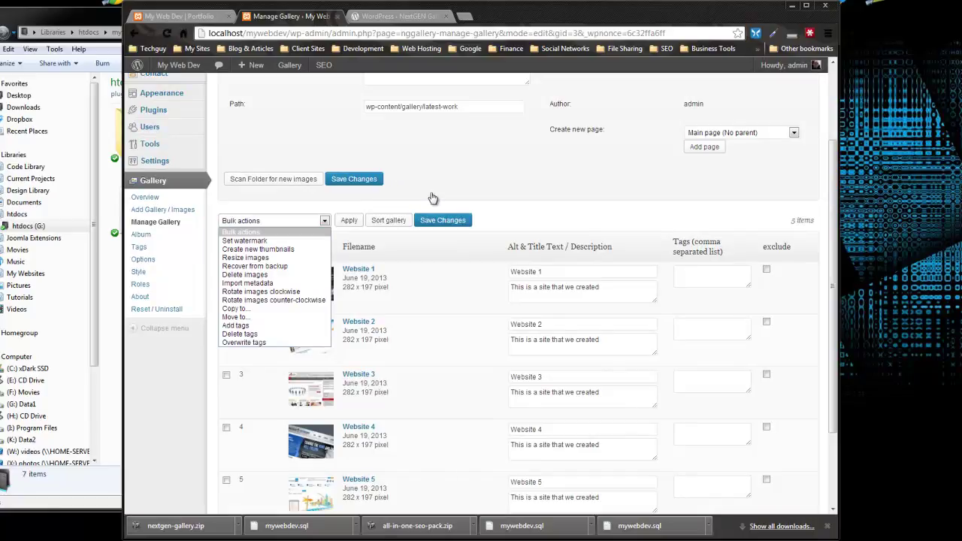
pyautogui.click(433, 197)
pyautogui.click(227, 244)
pyautogui.scroll(-3, 230, 350)
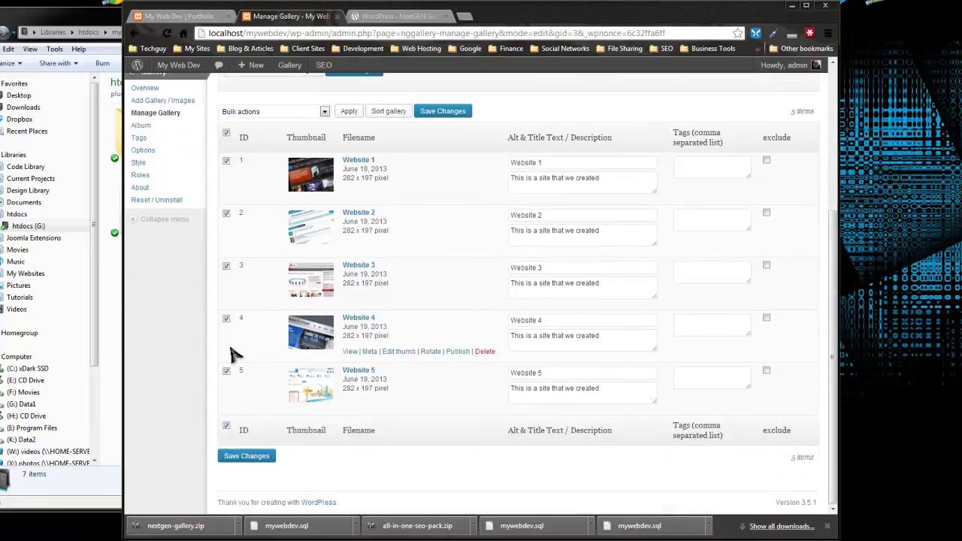
# Step: Create new thumbnails of 200 x 140 pixels with fixed dimensions for the selected images and save the gallery's changes
pyautogui.scroll(5, 325, 252)
pyautogui.click(325, 282)
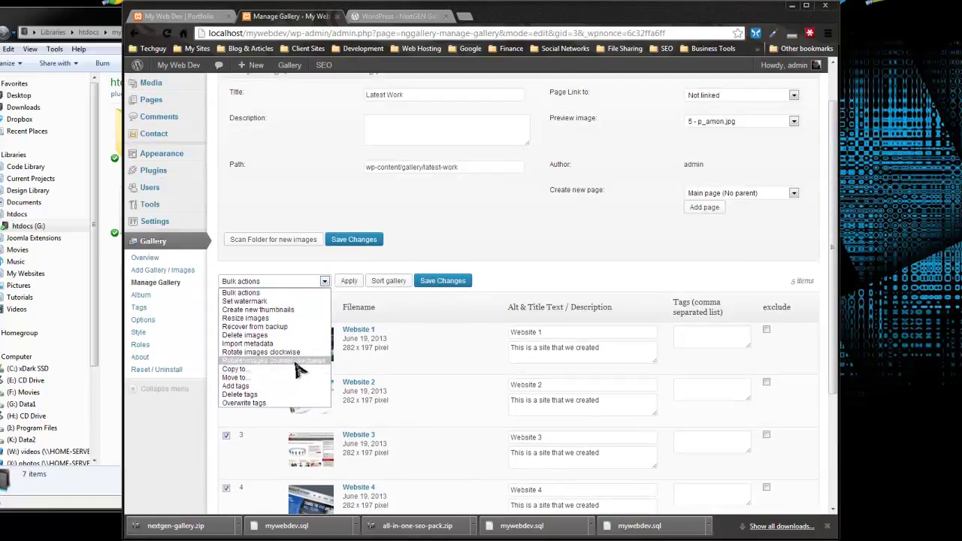
pyautogui.click(258, 310)
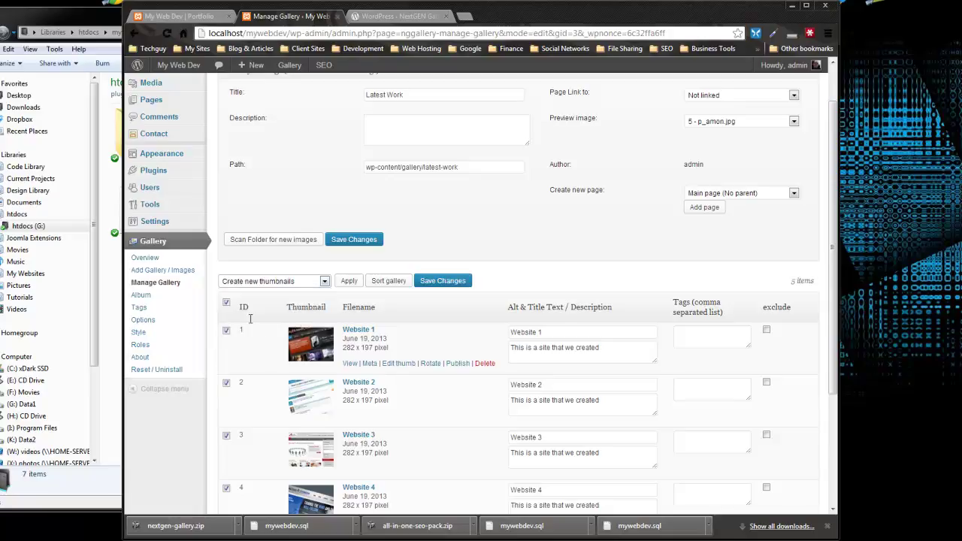
pyautogui.click(348, 281)
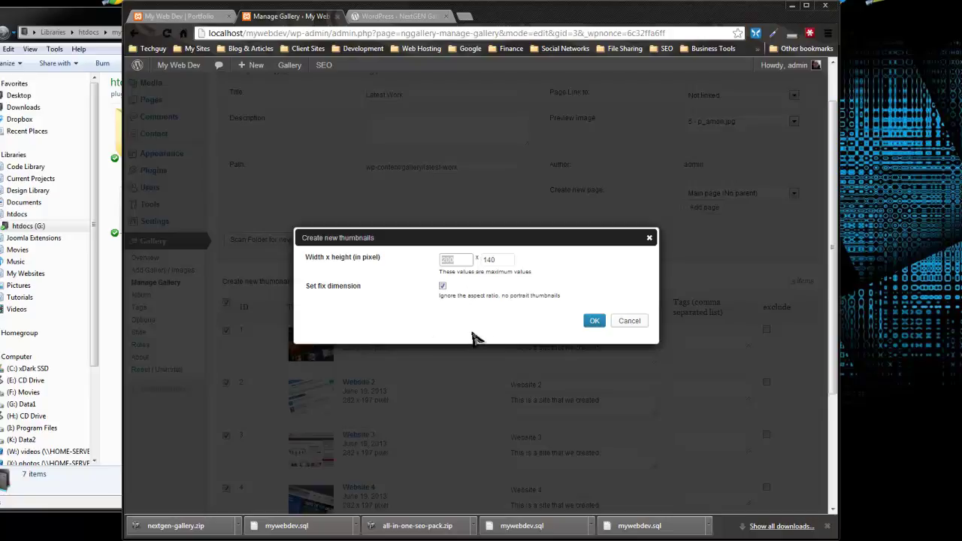
pyautogui.click(592, 321)
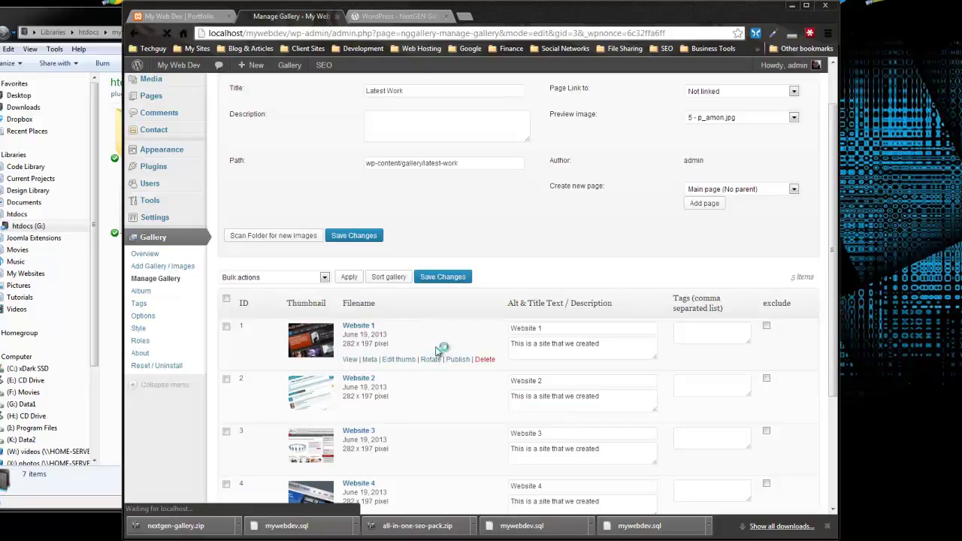
pyautogui.scroll(-2, 440, 294)
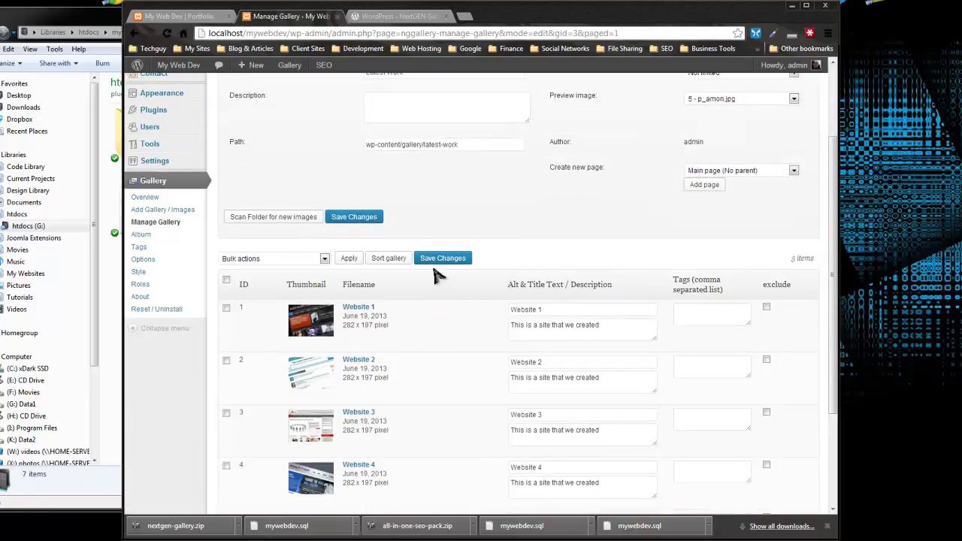
pyautogui.click(440, 259)
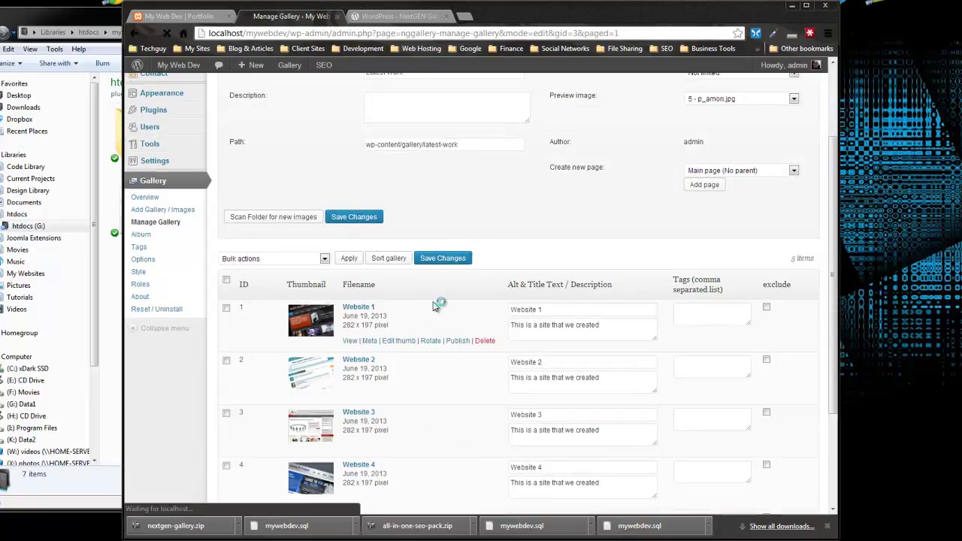
# Step: Reload the public Portfolio page and check the size and arrangement of the gallery's thumbnails
pyautogui.click(177, 16)
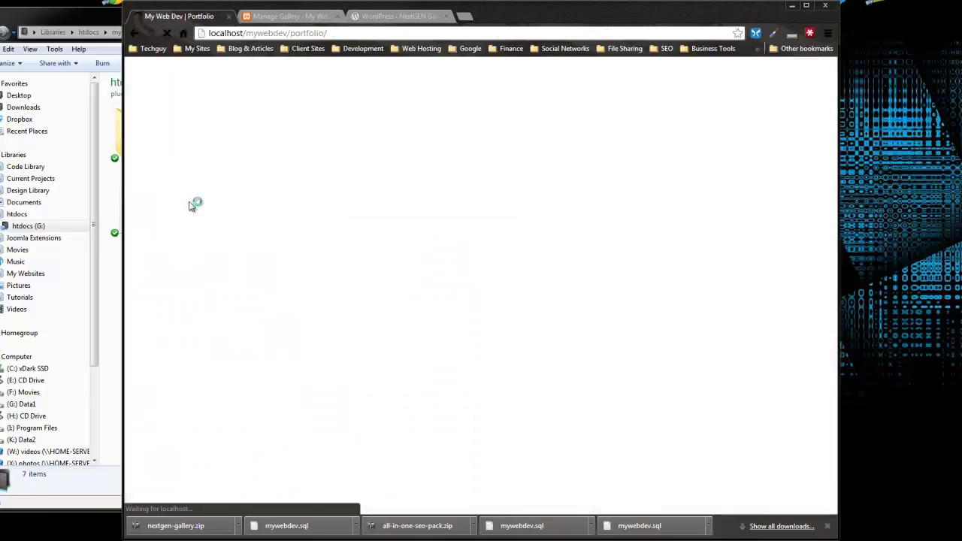
pyautogui.scroll(-2, 169, 262)
pyautogui.scroll(1, 243, 267)
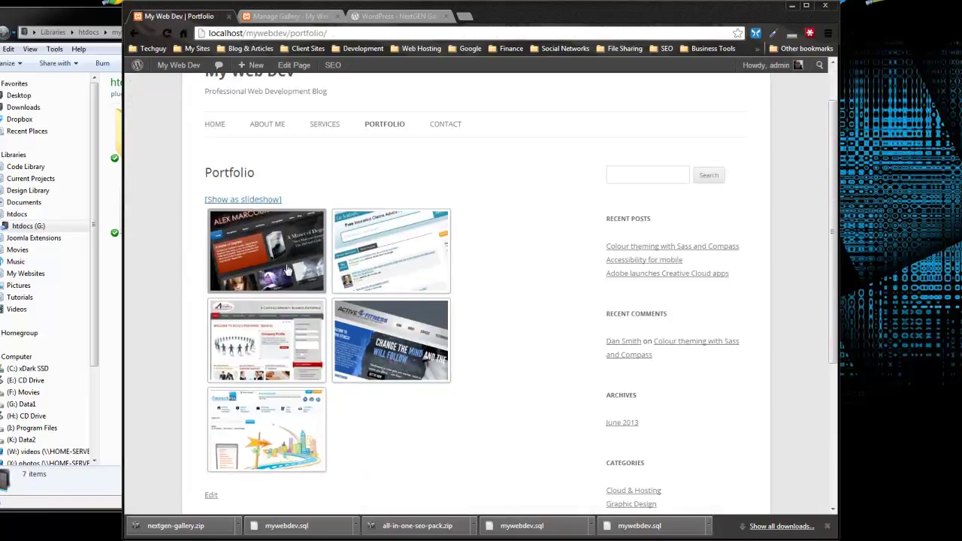
pyautogui.scroll(-1, 595, 350)
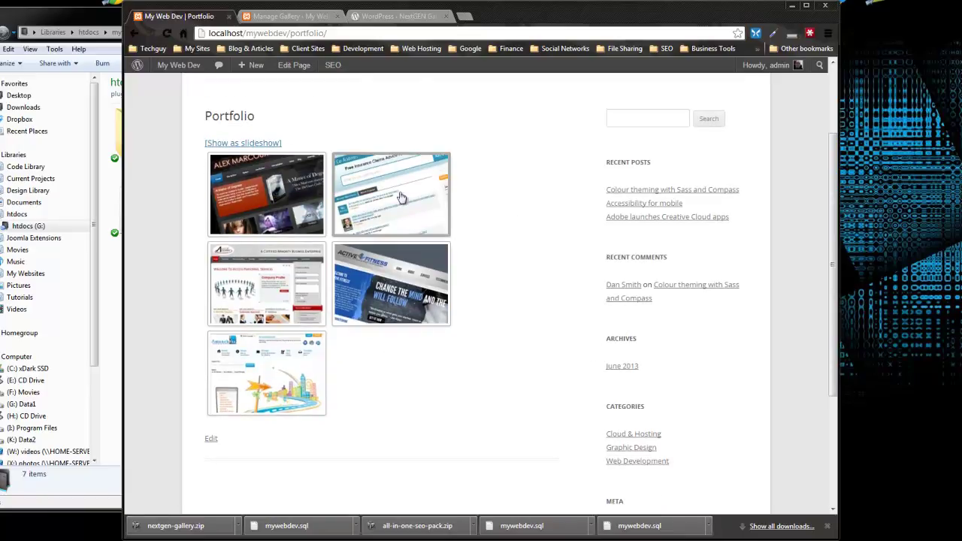
# Step: Set the maximum thumbnail width to 180 pixels in the NextGEN Gallery options and save the changes
pyautogui.click(278, 18)
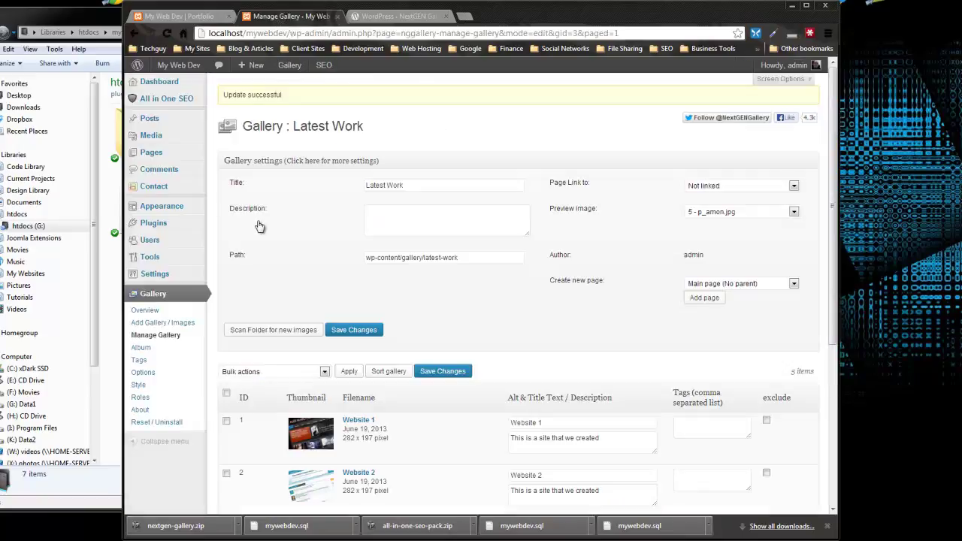
pyautogui.scroll(-2, 249, 230)
pyautogui.click(142, 261)
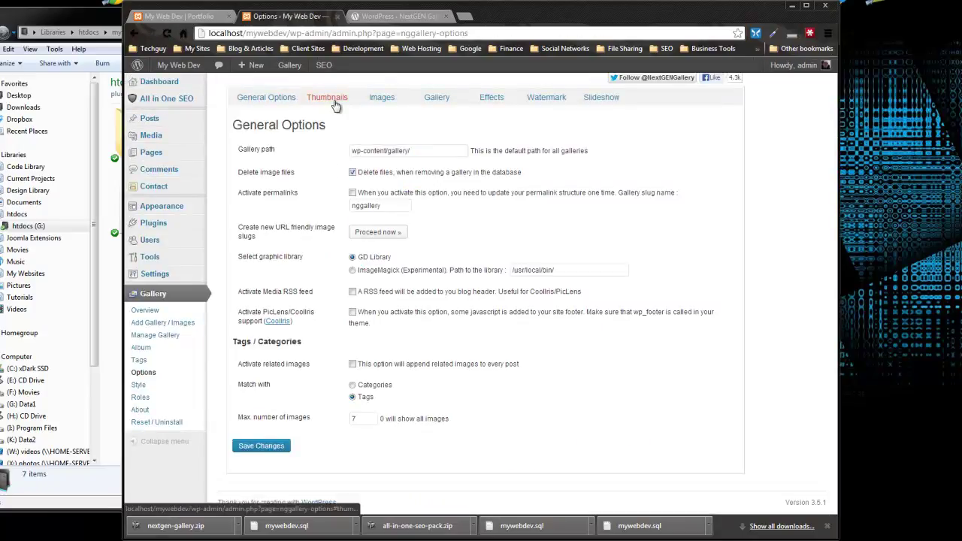
pyautogui.click(327, 99)
pyautogui.click(346, 172)
pyautogui.write('180')
pyautogui.click(279, 246)
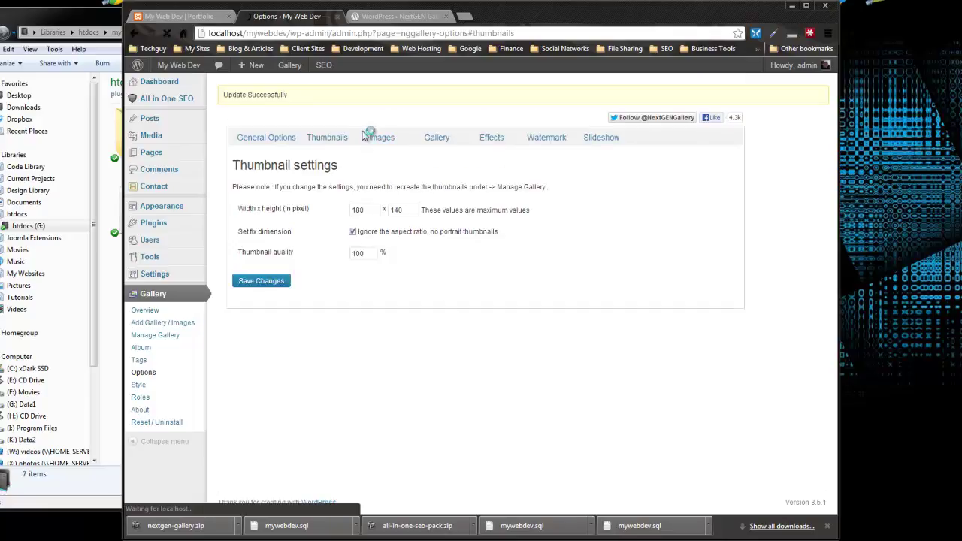
# Step: Create new thumbnails of 180 x 140 pixels with fixed dimensions for all images in the Latest Work gallery
pyautogui.click(160, 339)
pyautogui.click(300, 172)
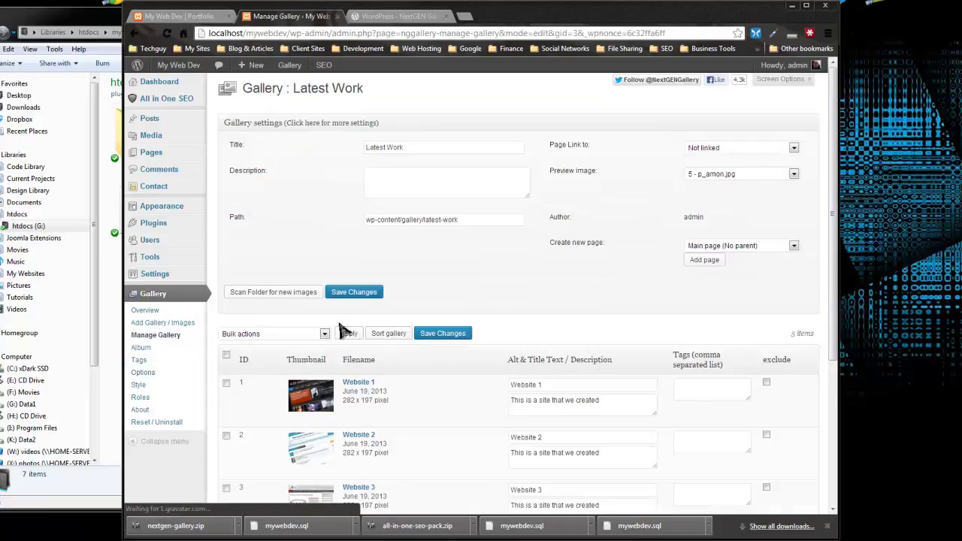
pyautogui.scroll(-2, 338, 311)
pyautogui.click(226, 242)
pyautogui.click(325, 221)
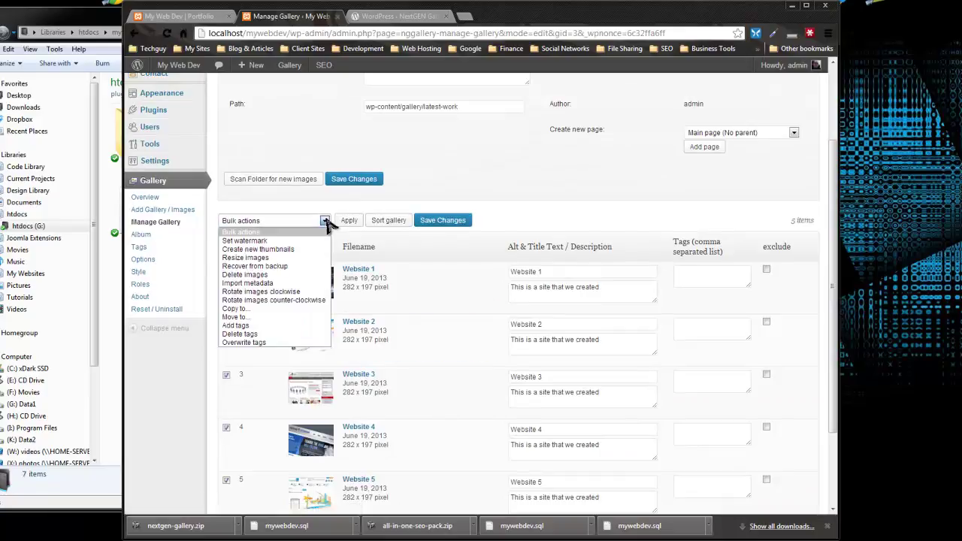
pyautogui.click(304, 248)
pyautogui.click(349, 222)
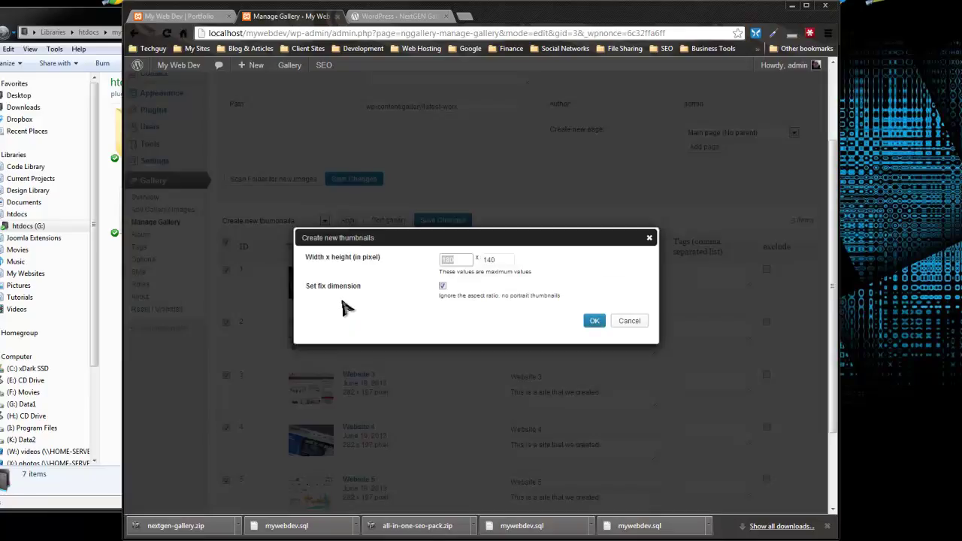
pyautogui.click(595, 321)
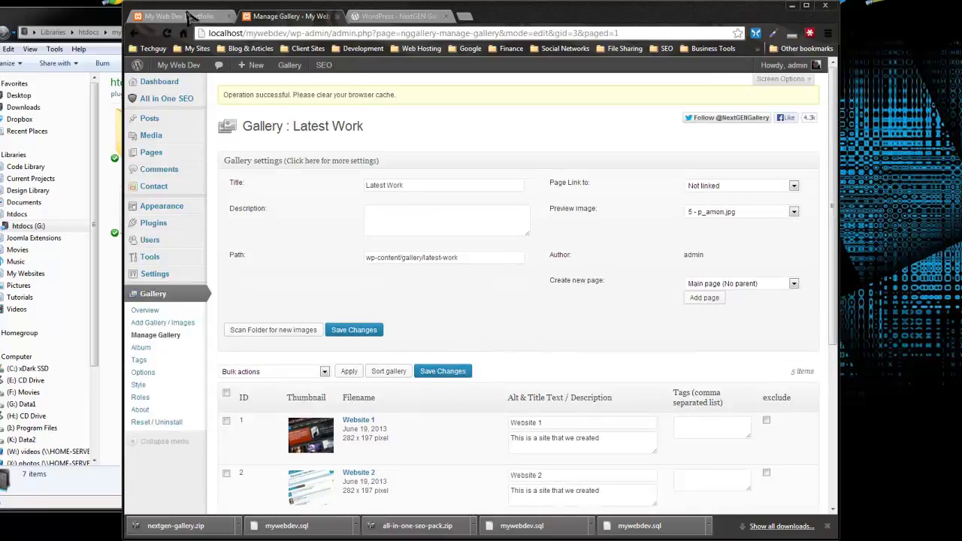
# Step: Reload the public Portfolio page again and check how many of the resized thumbnails fit in a row
pyautogui.click(179, 16)
pyautogui.click(167, 33)
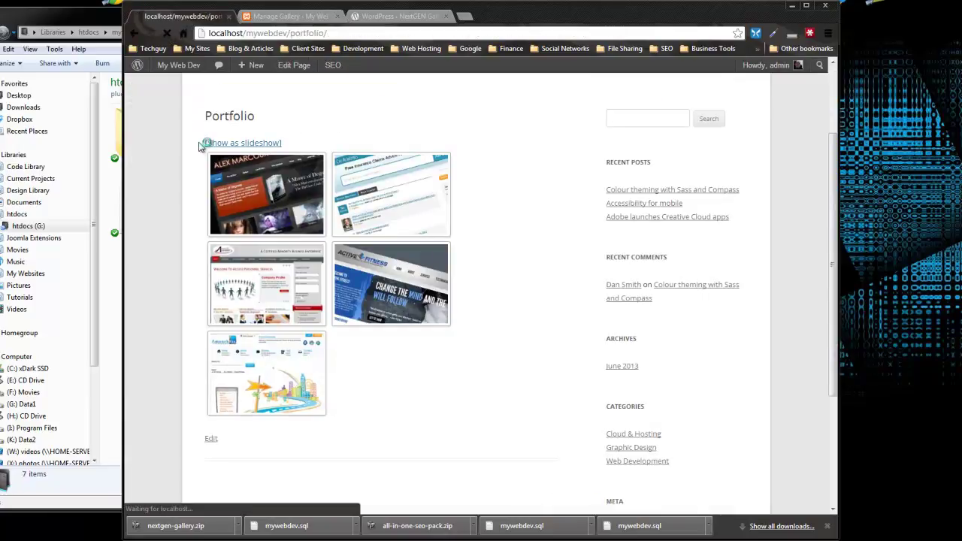
pyautogui.scroll(-4, 158, 208)
pyautogui.scroll(4, 158, 207)
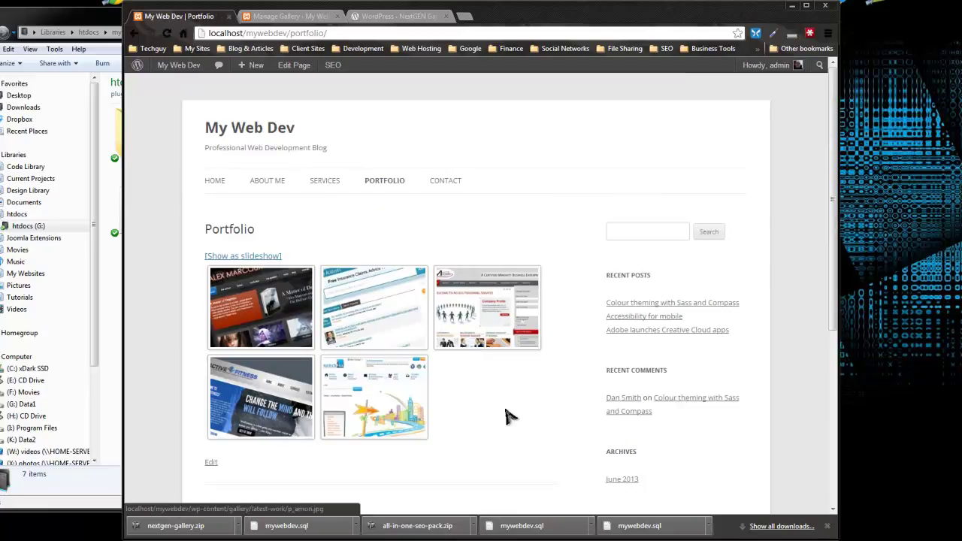
pyautogui.scroll(-2, 342, 417)
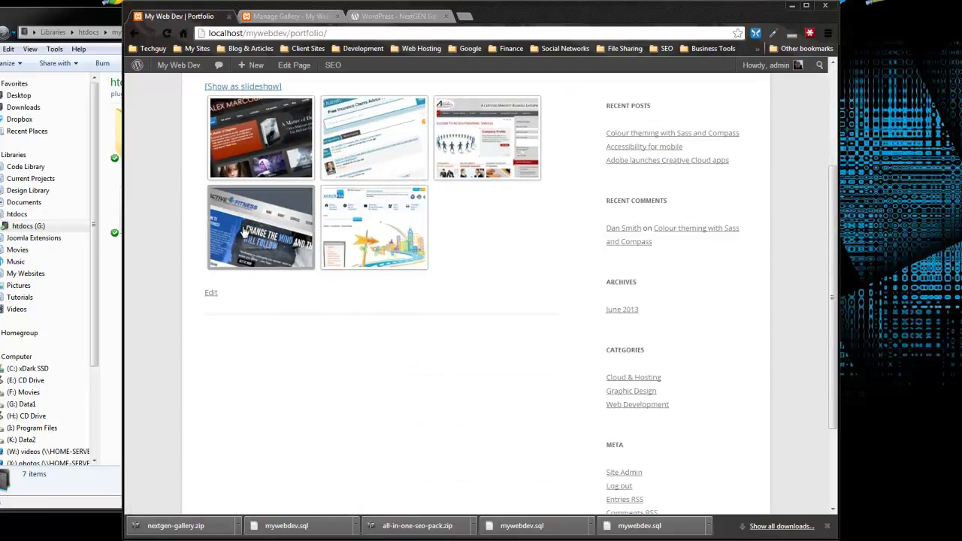
# Step: Enlarge the gallery's last image on the Portfolio page, step back to the second one, and close the viewer
pyautogui.click(372, 226)
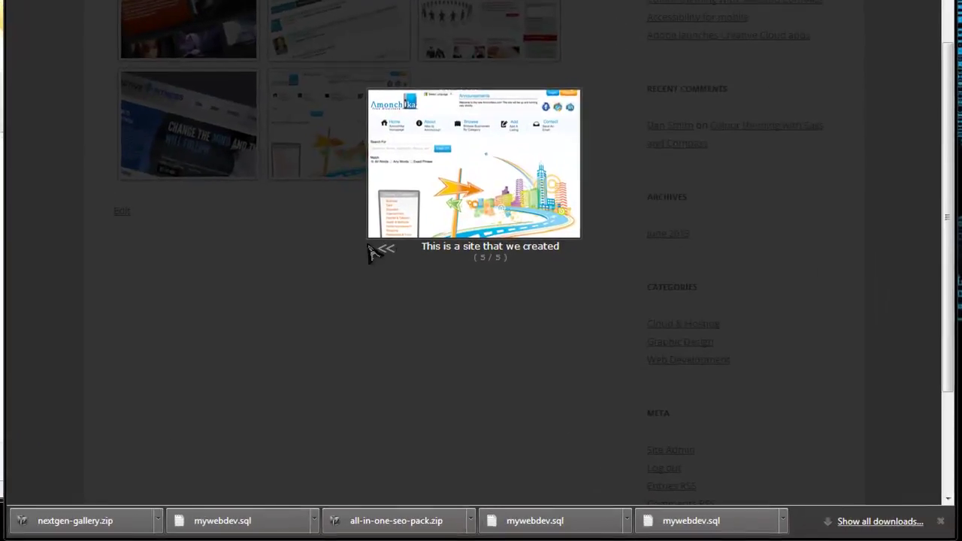
pyautogui.click(375, 251)
pyautogui.click(381, 251)
pyautogui.click(382, 251)
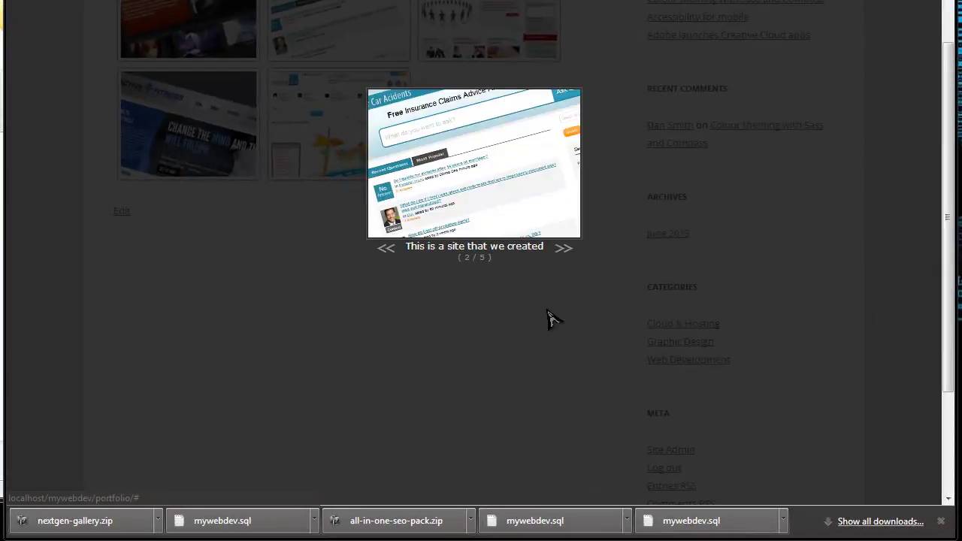
pyautogui.click(185, 229)
pyautogui.scroll(3, 272, 162)
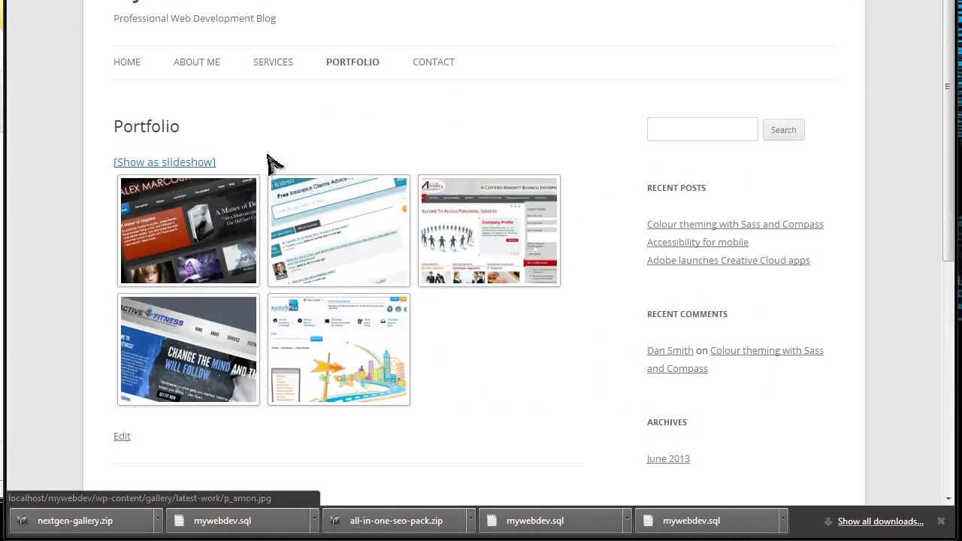